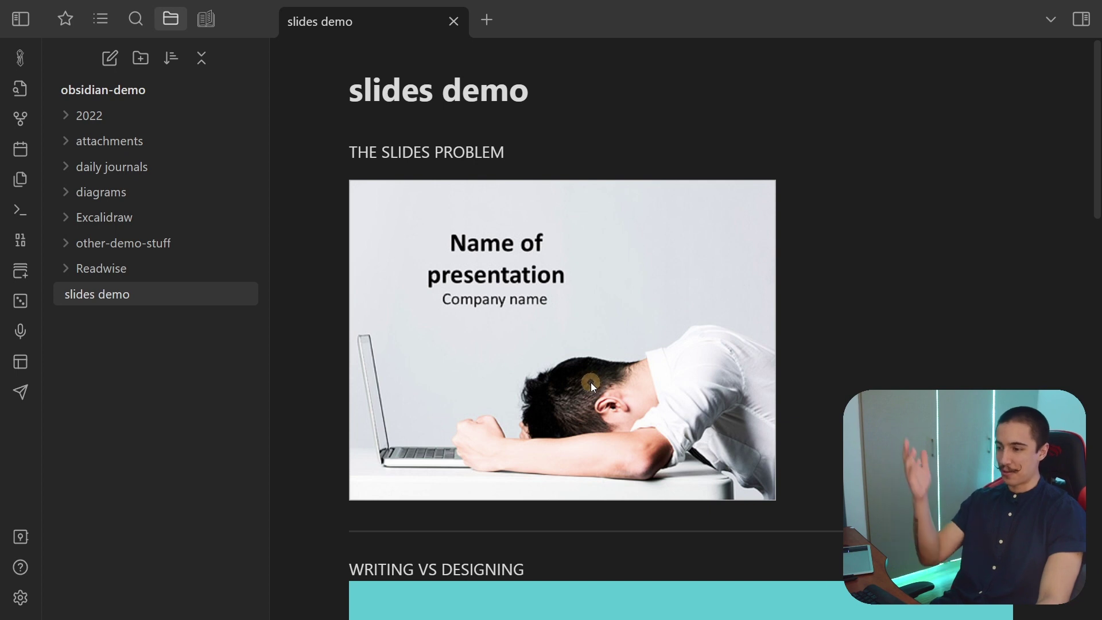
Scroll through the slides demo note and switch it to Source mode to show the raw markdown.
scroll(497, 316, "down", 9)
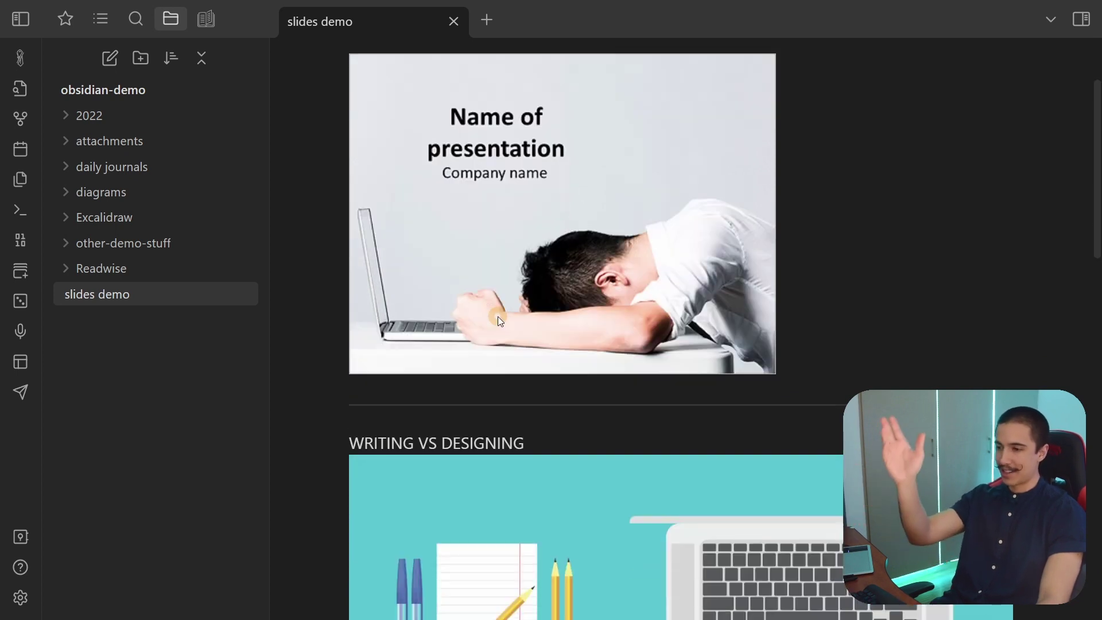
scroll(498, 320, "down", 13)
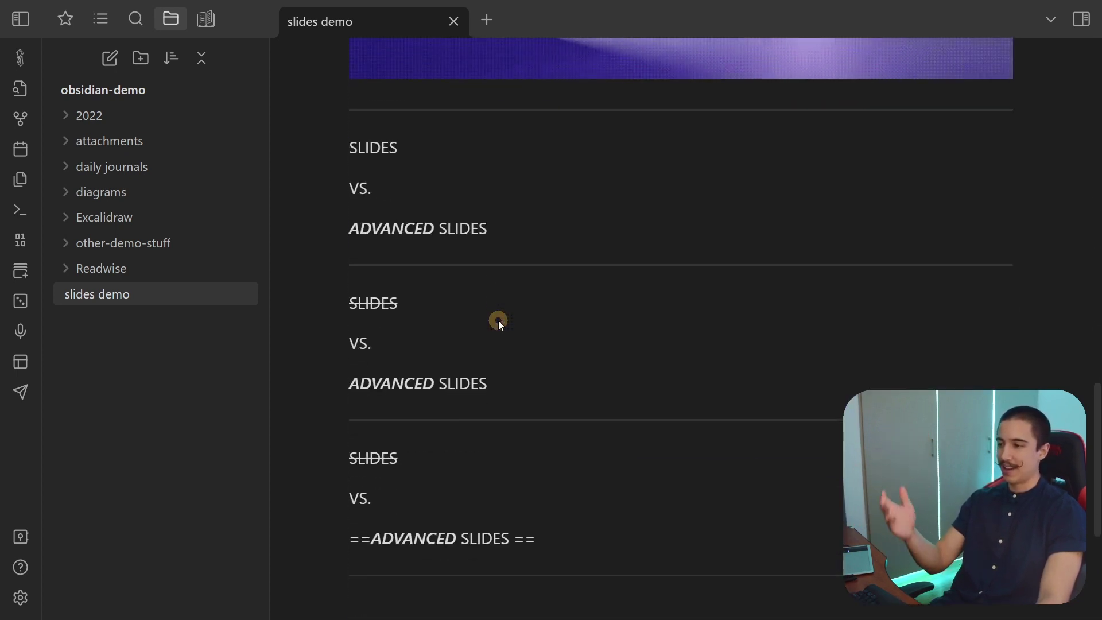
scroll(498, 322, "up", 20)
key("ctrl+e")
scroll(463, 263, "up", 2)
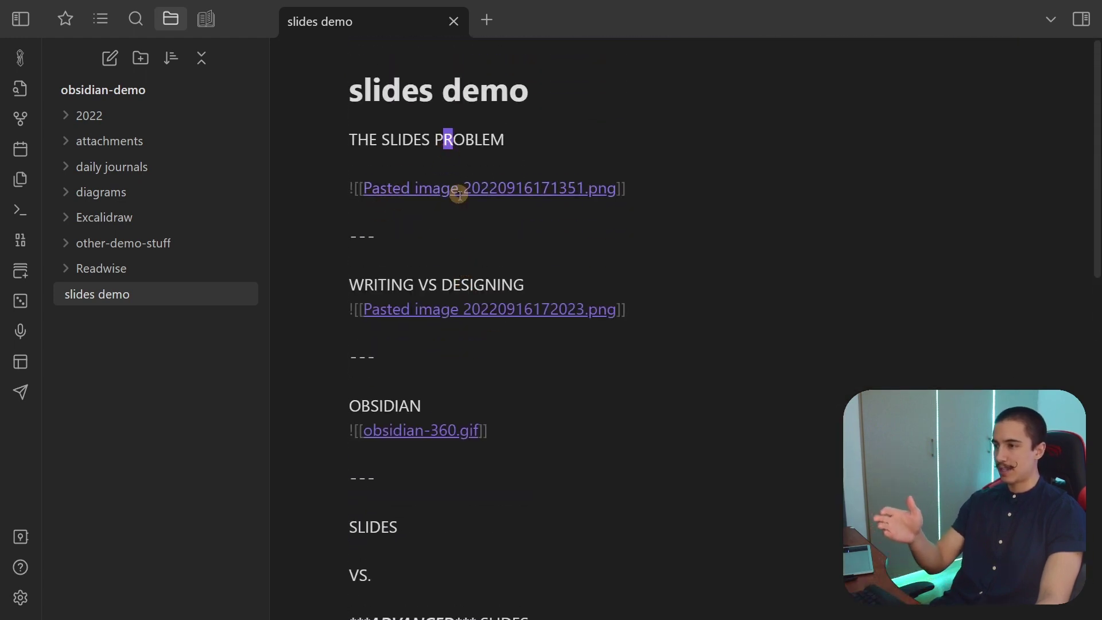
Add and then remove a trial line below the first separator, and open Settings.
key("o")
key("Return")
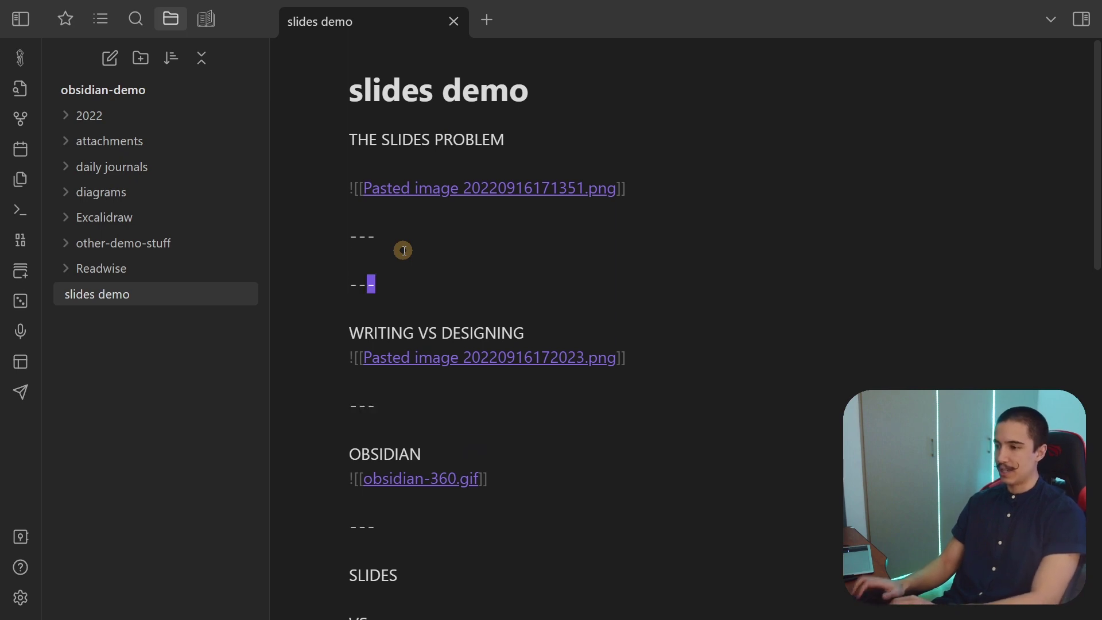
key("d")
key("d")
key("d")
key("d")
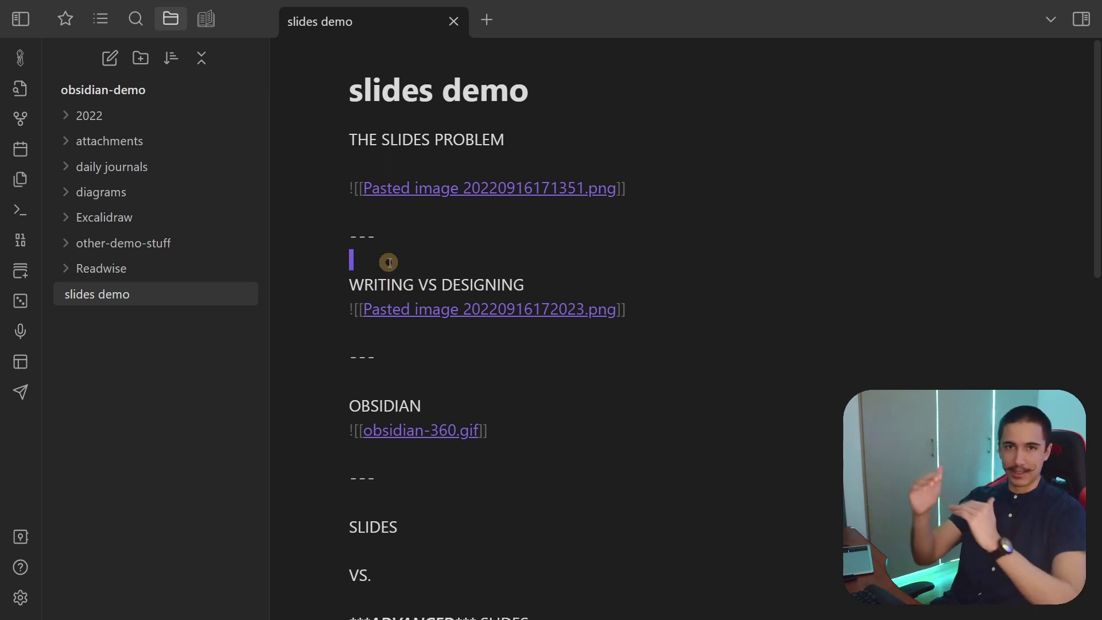
left_click(20, 597)
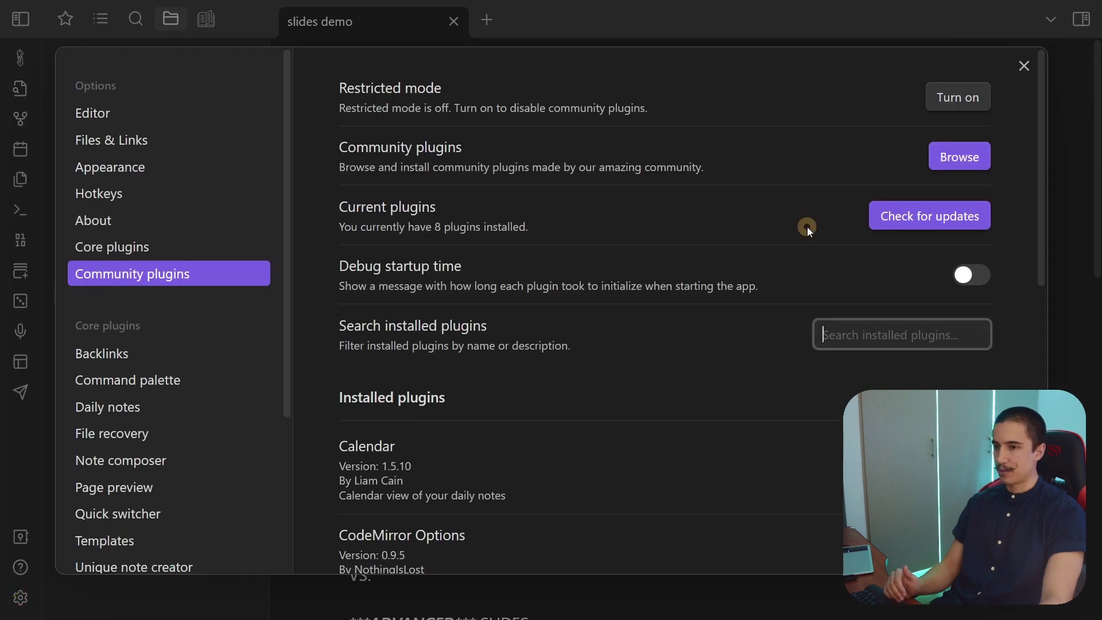
Search the community plugin catalogue for 'slides' and install Advanced Slides.
left_click(947, 166)
type("s")
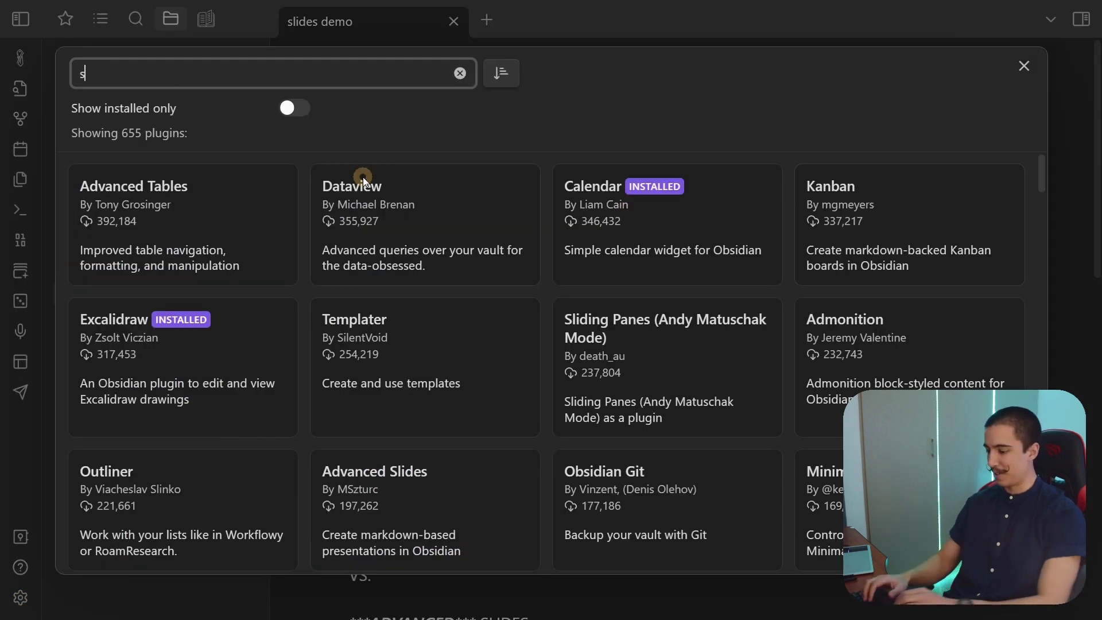
type("lides")
left_click(236, 236)
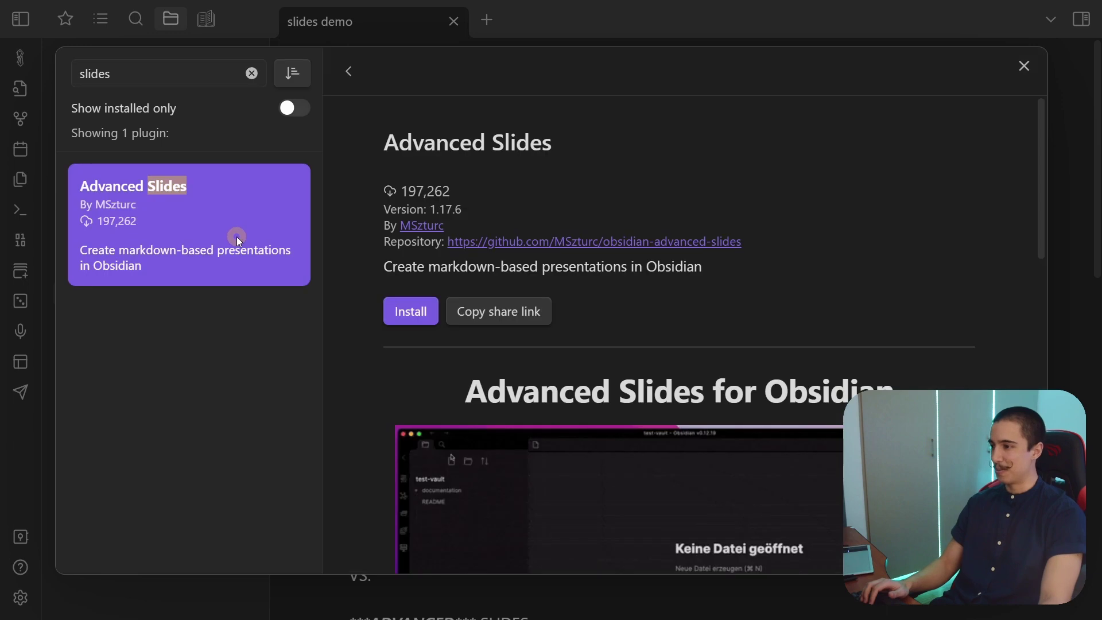
left_click(411, 311)
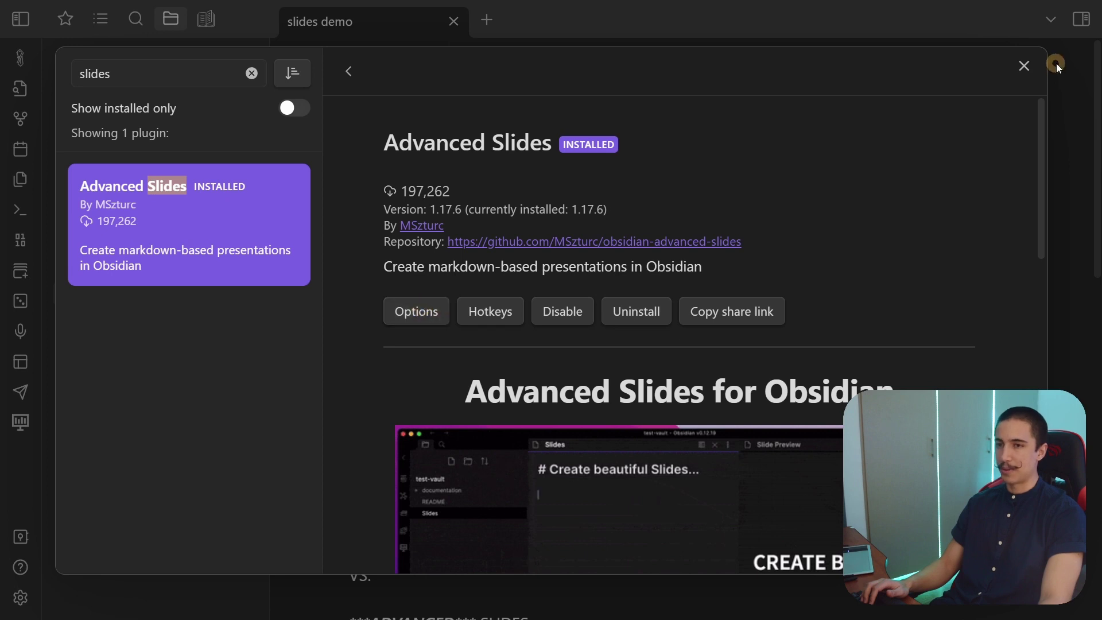
left_click(1025, 65)
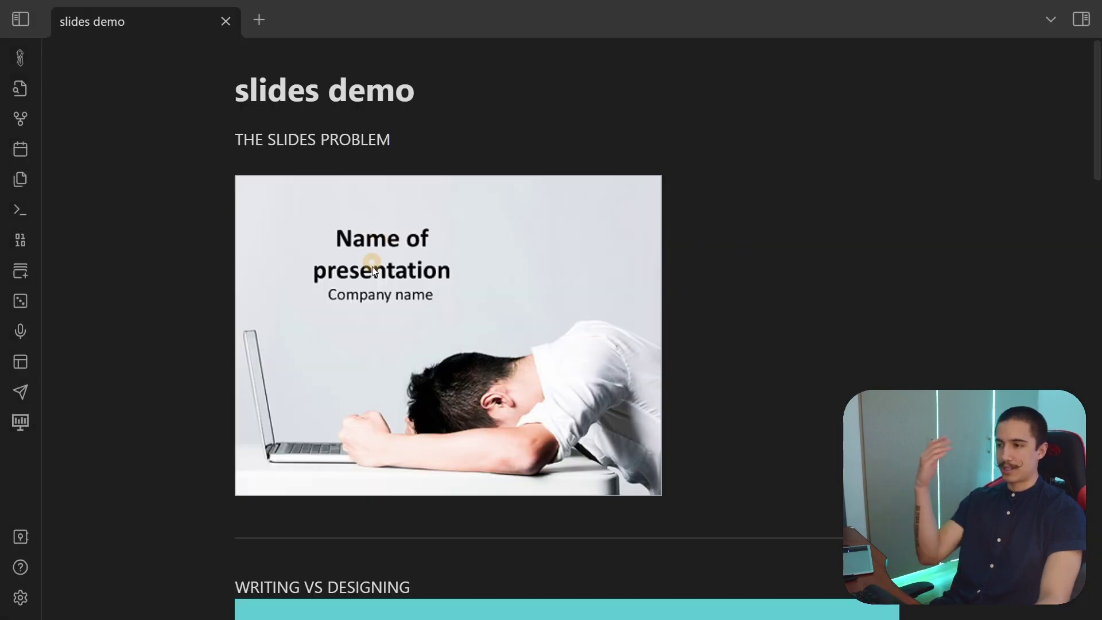
Insert a --- slide separator on the empty line below the first image.
left_click(421, 526)
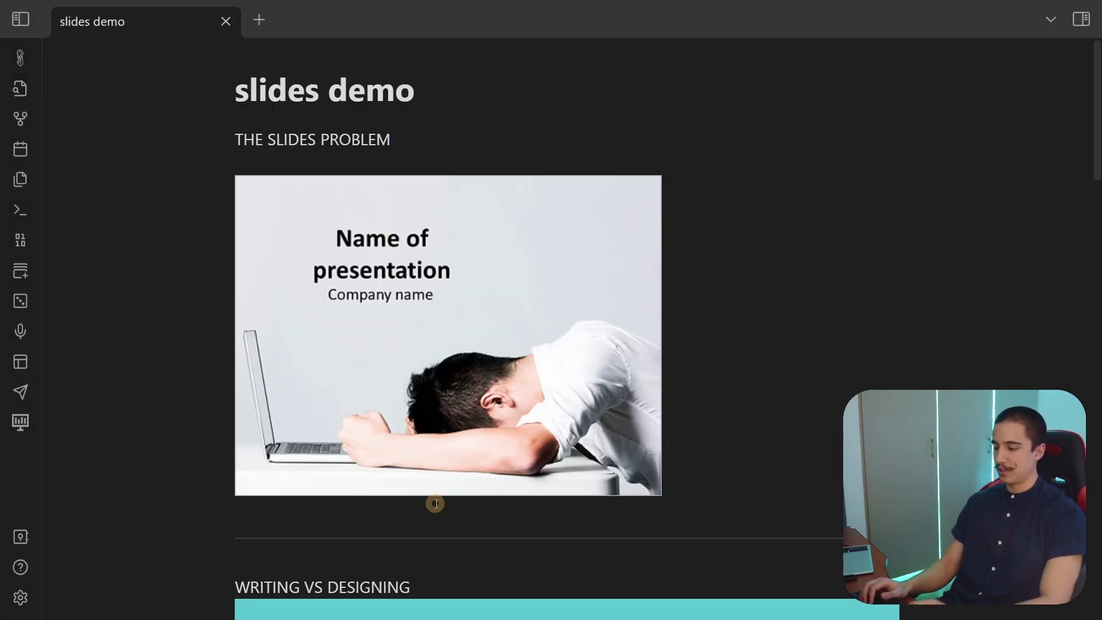
type("---")
key("Return")
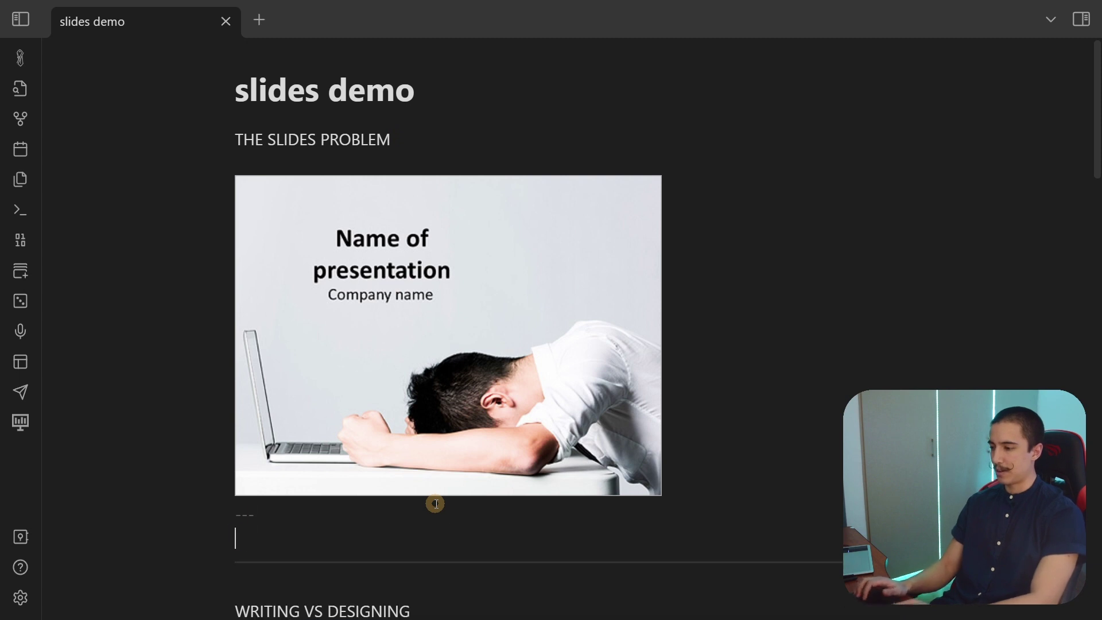
key("Up")
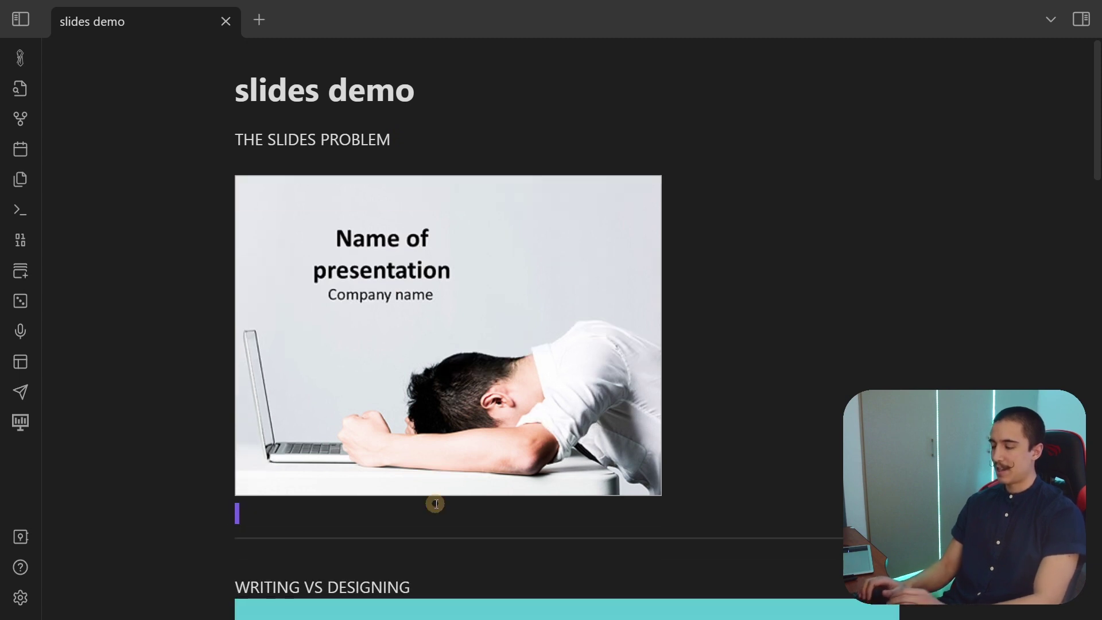
Run Advanced Slides: Show Slide Preview and dock the preview in a right-hand split.
key("ctrl+p")
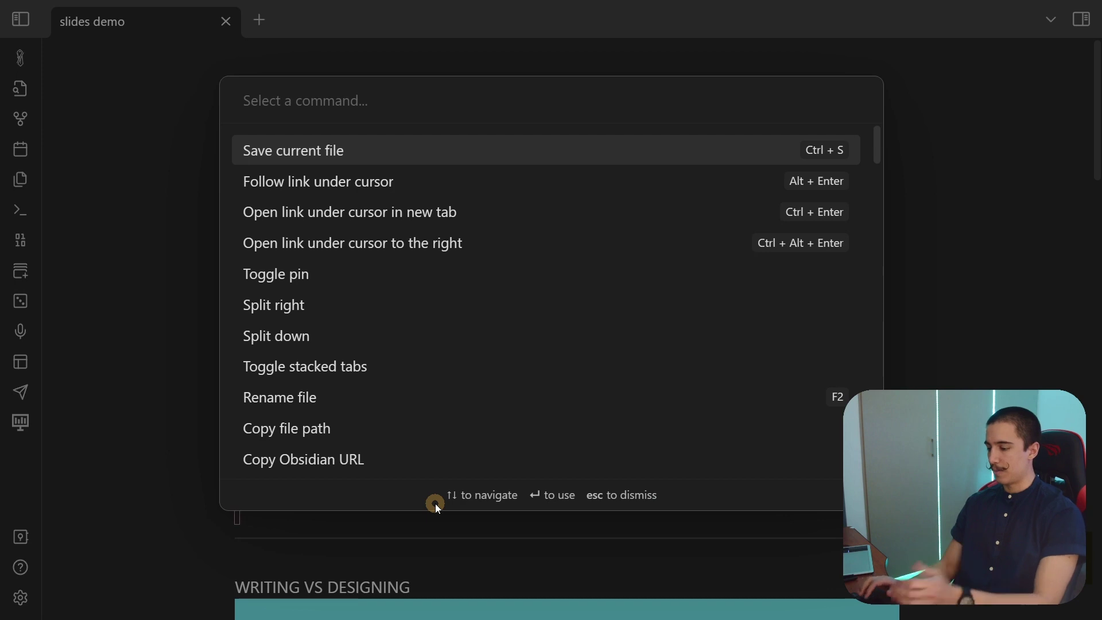
type("slides")
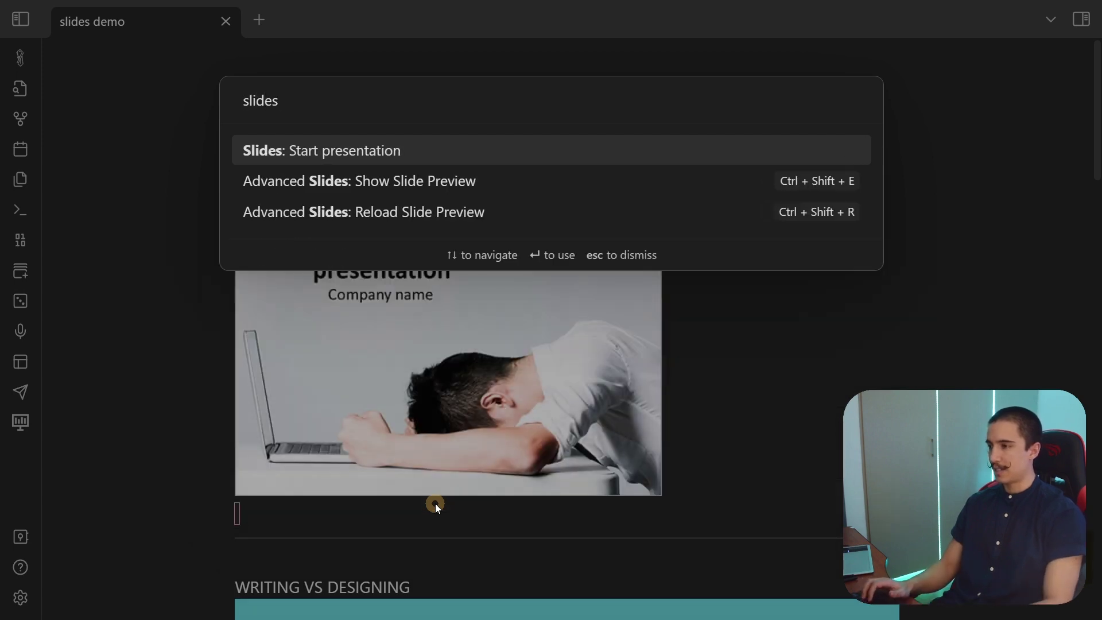
left_click(828, 184)
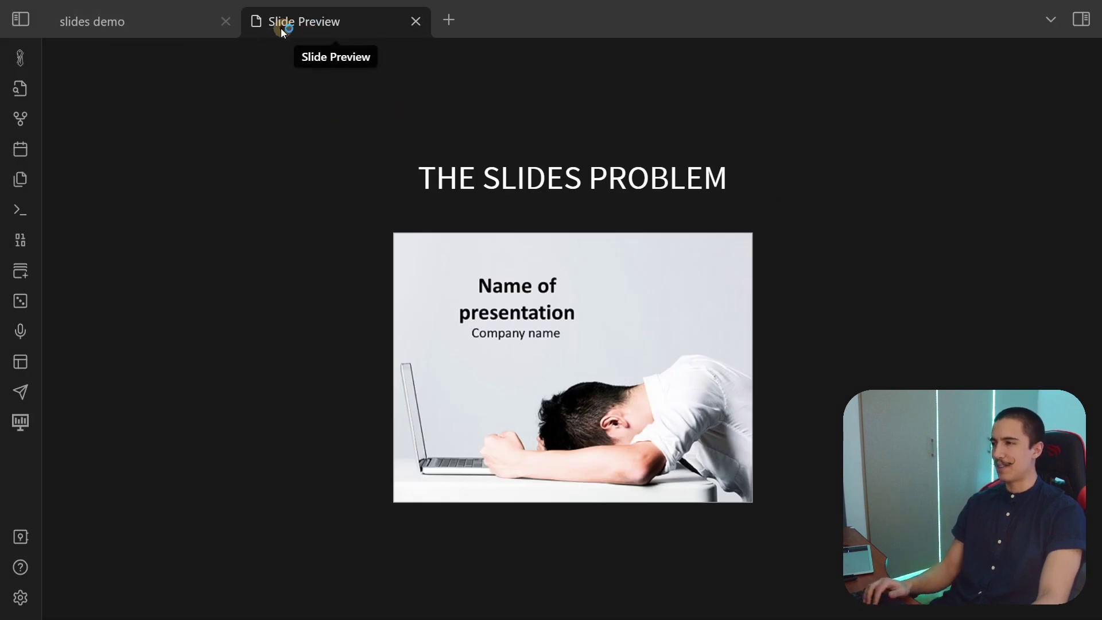
left_click_drag(283, 29, 852, 242)
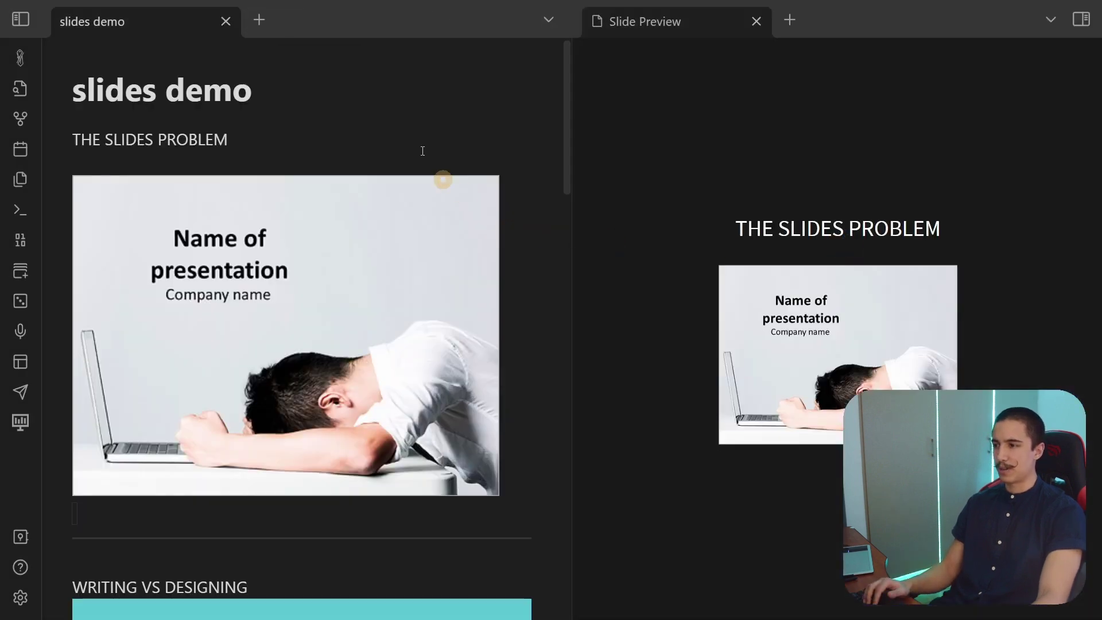
Flip the preview to the next slide and back to THE SLIDES PROBLEM, with the caret on that heading.
scroll(377, 257, "down", 6)
scroll(376, 347, "down", 10)
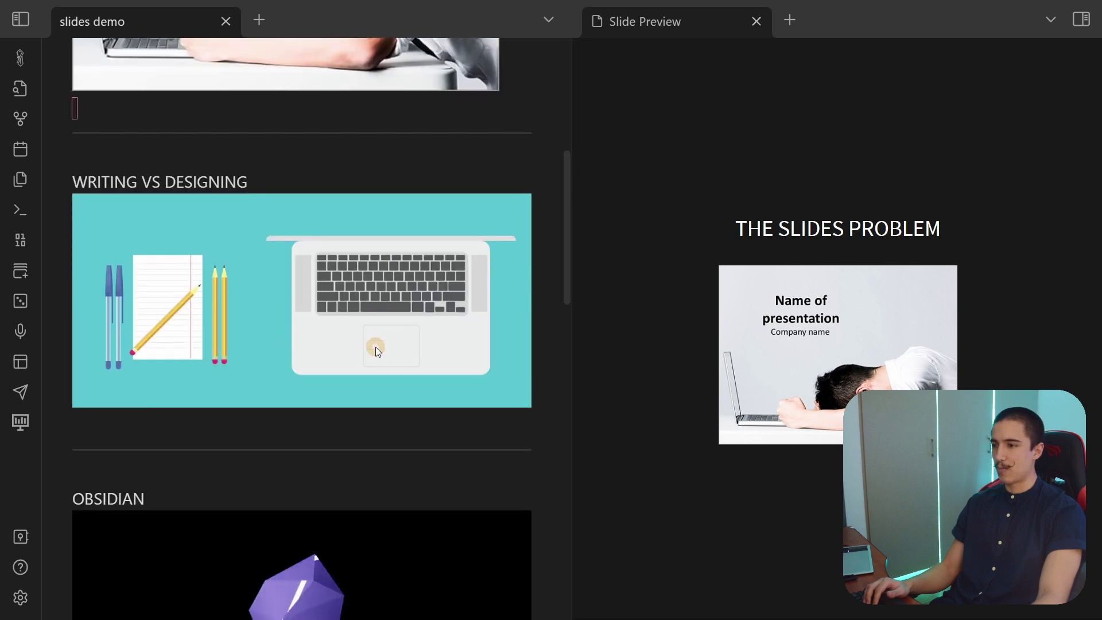
scroll(371, 334, "up", 10)
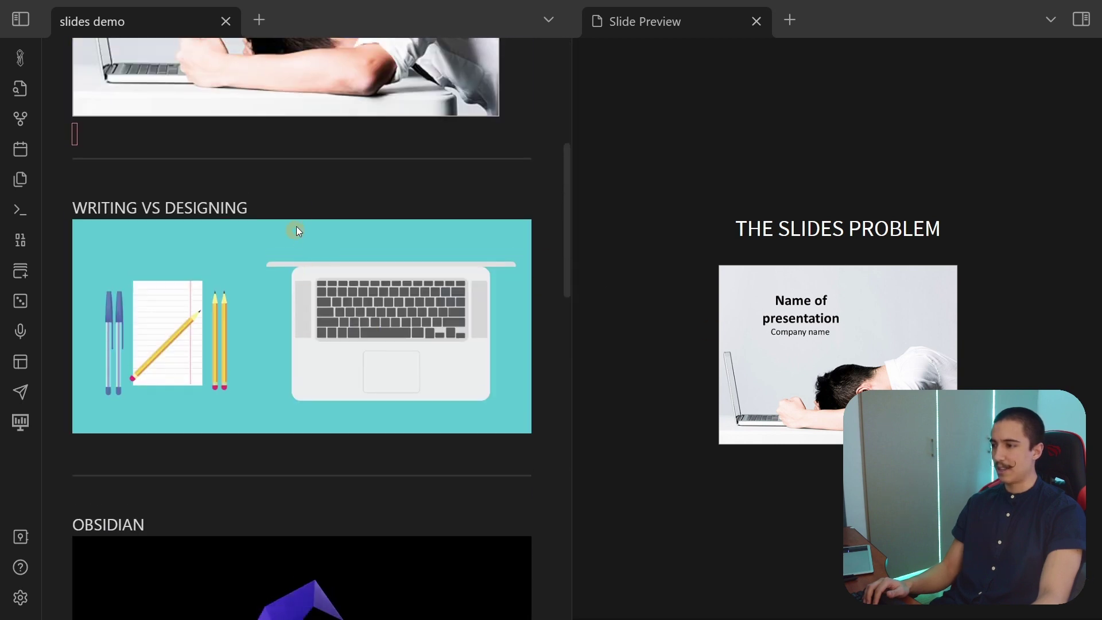
scroll(308, 227, "up", 5)
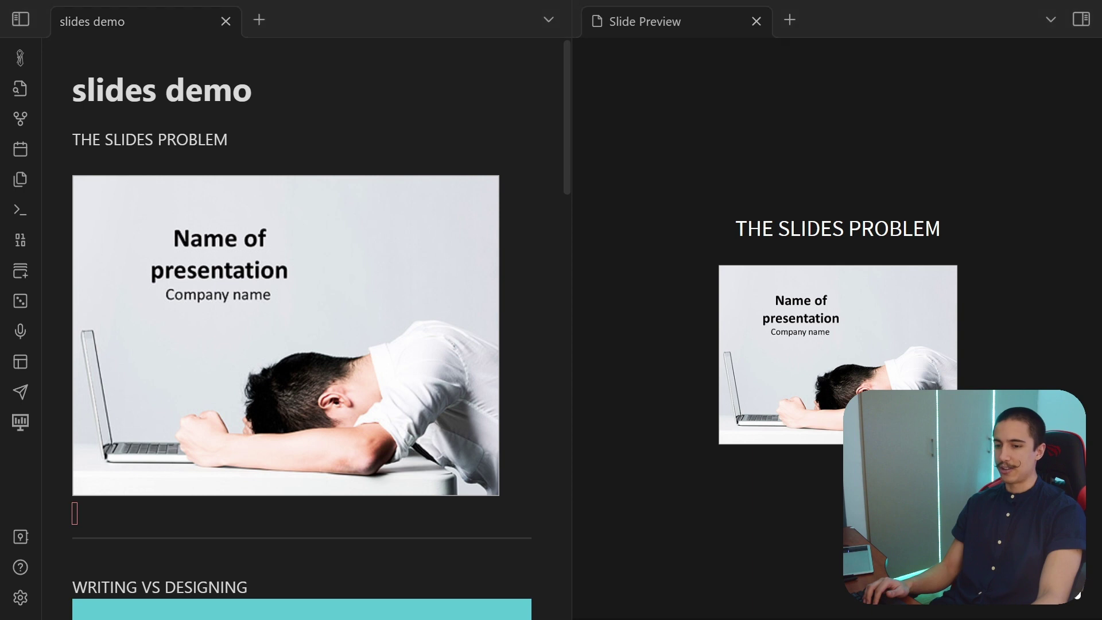
key("Right")
key("Left")
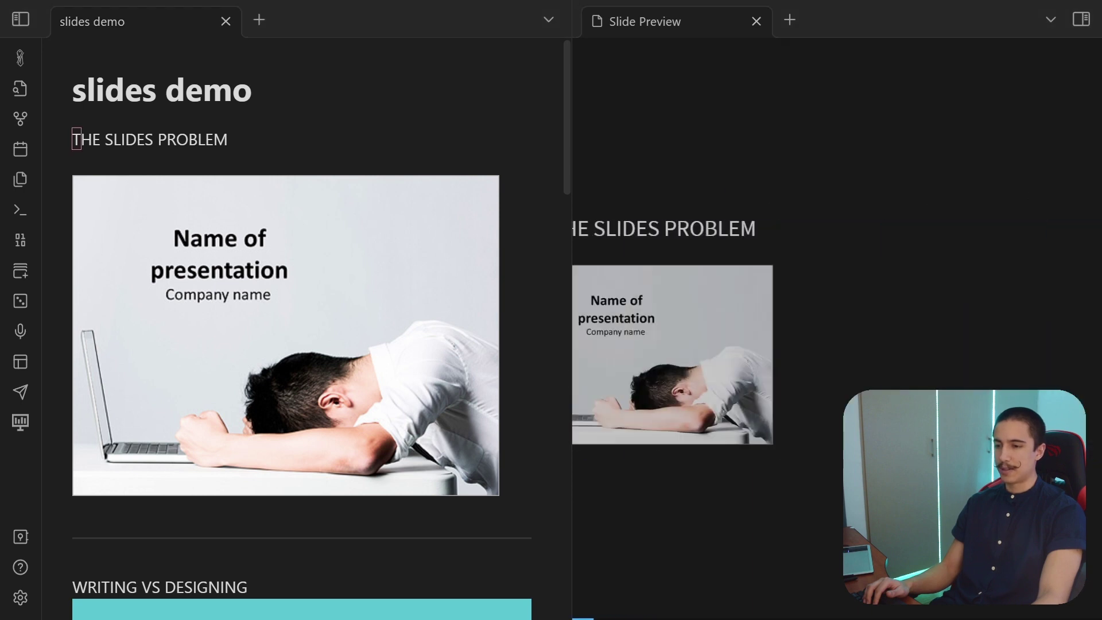
left_click(298, 139)
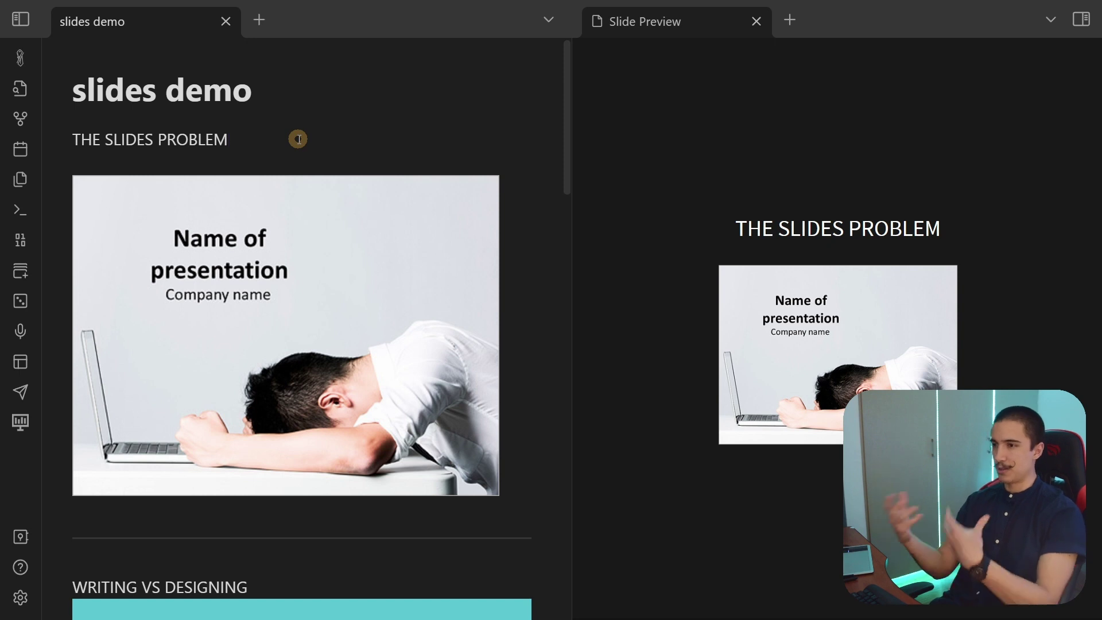
Run 'toggle live' from the command palette to show the note as raw markdown.
key("ctrl+p")
type("toggle live")
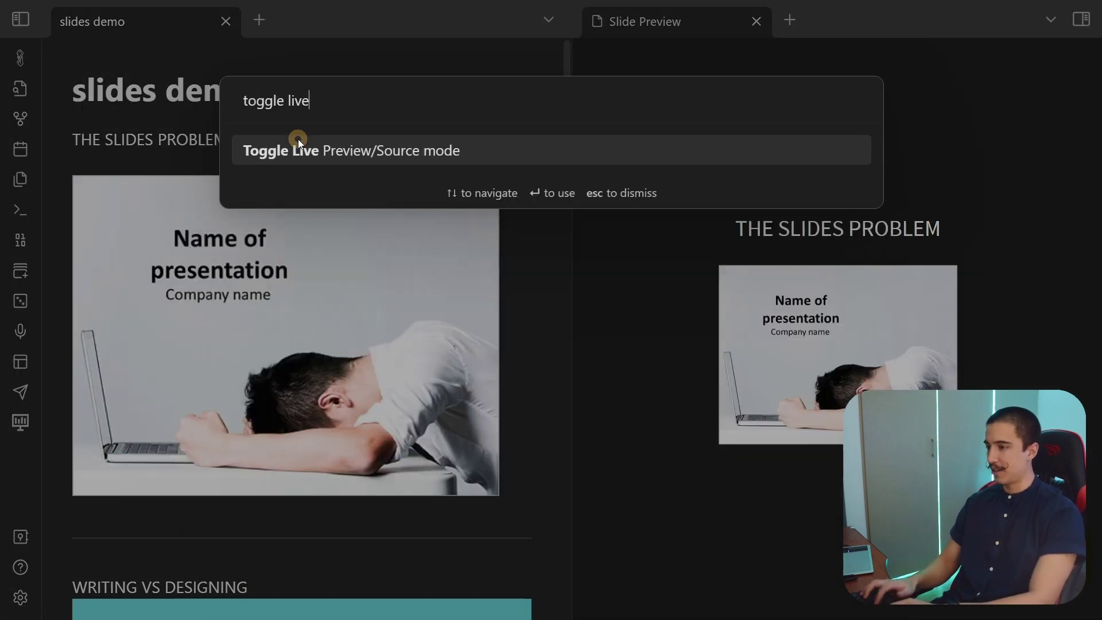
key("Return")
Preview WRITING VS DESIGNING, OBSIDIAN and SLIDES vs ADVANCED SLIDES, then return to THE SLIDES PROBLEM.
left_click(148, 237)
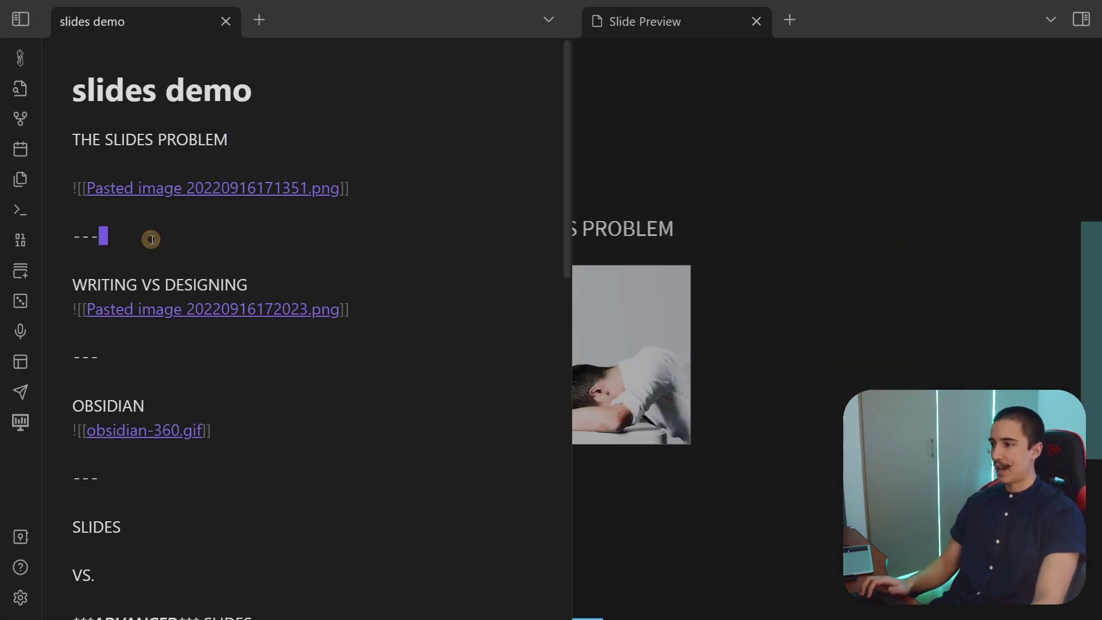
left_click(189, 358)
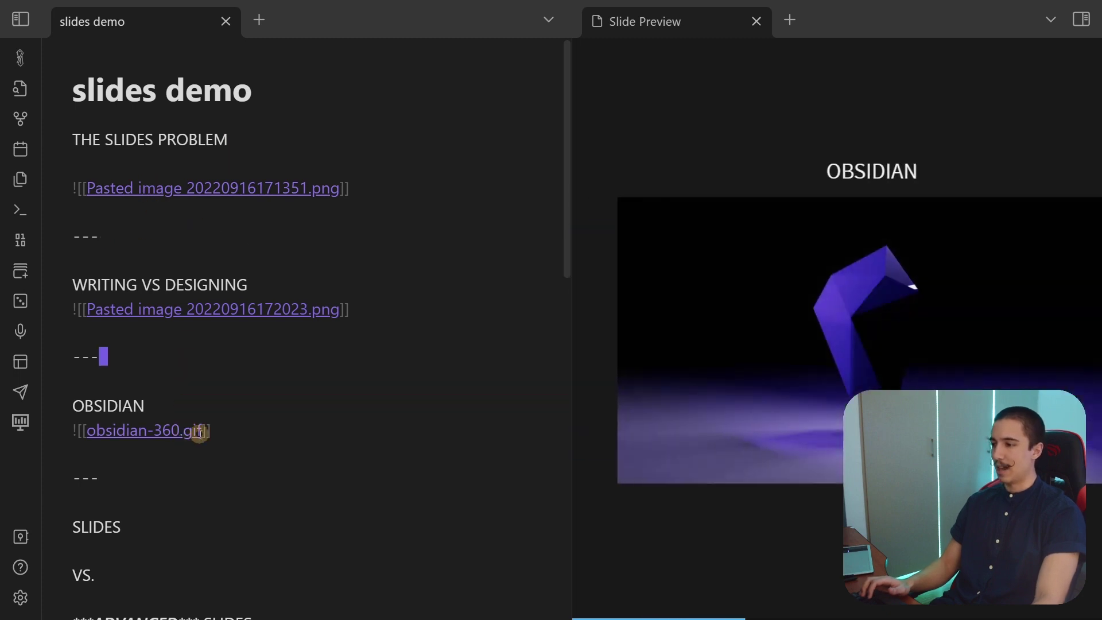
left_click(271, 432)
scroll(165, 460, "down", 2)
left_click(156, 390)
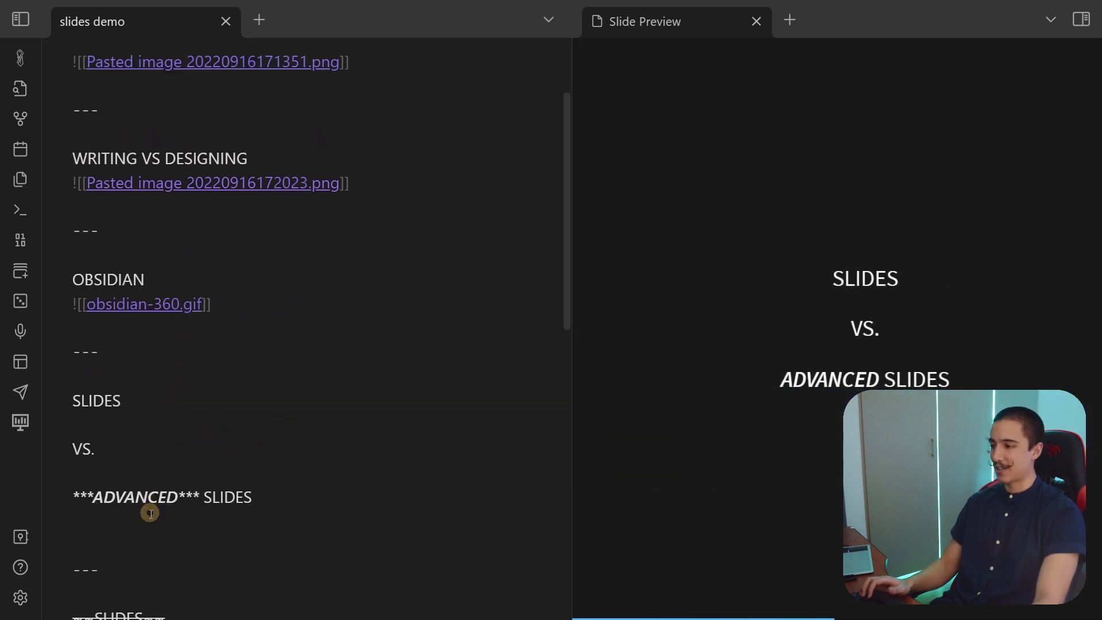
scroll(153, 459, "down", 4)
left_click(157, 386)
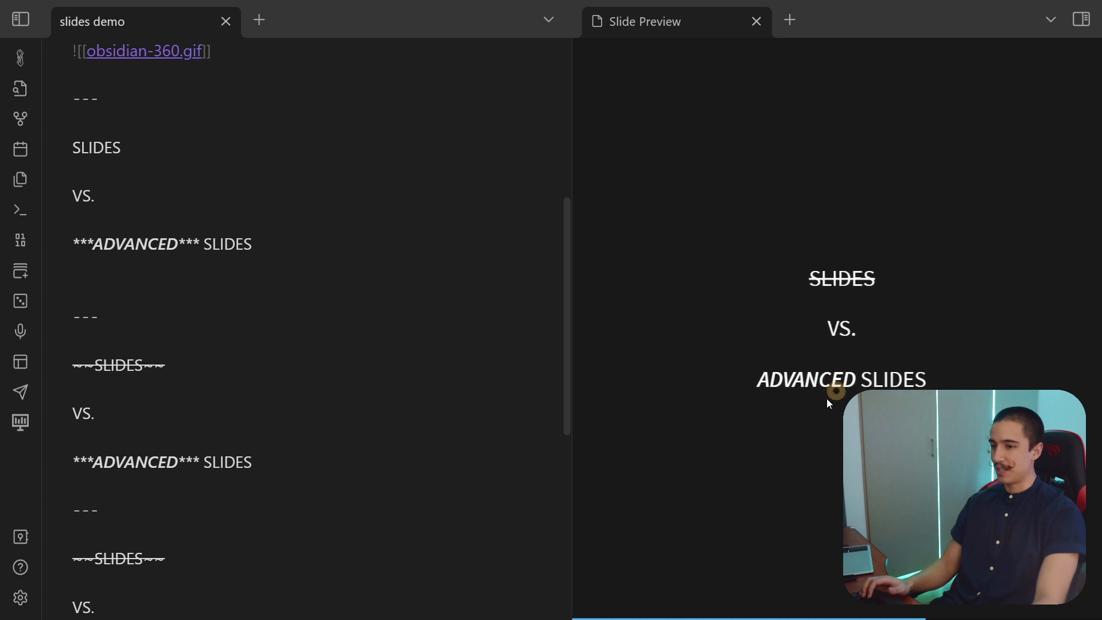
scroll(327, 410, "down", 5)
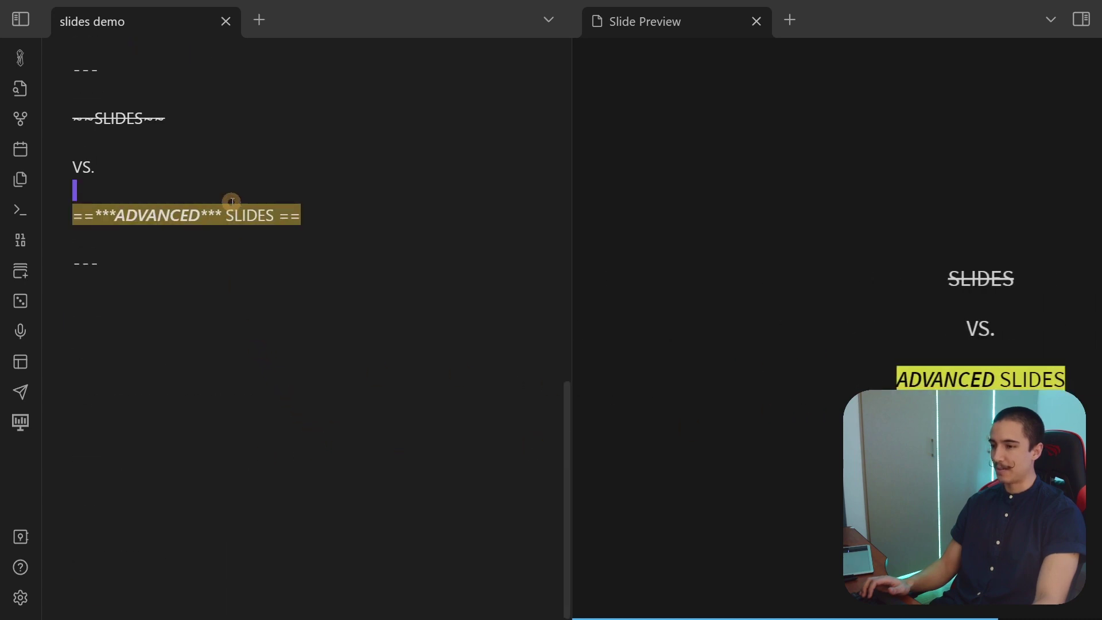
scroll(252, 241, "up", 12)
left_click(239, 145)
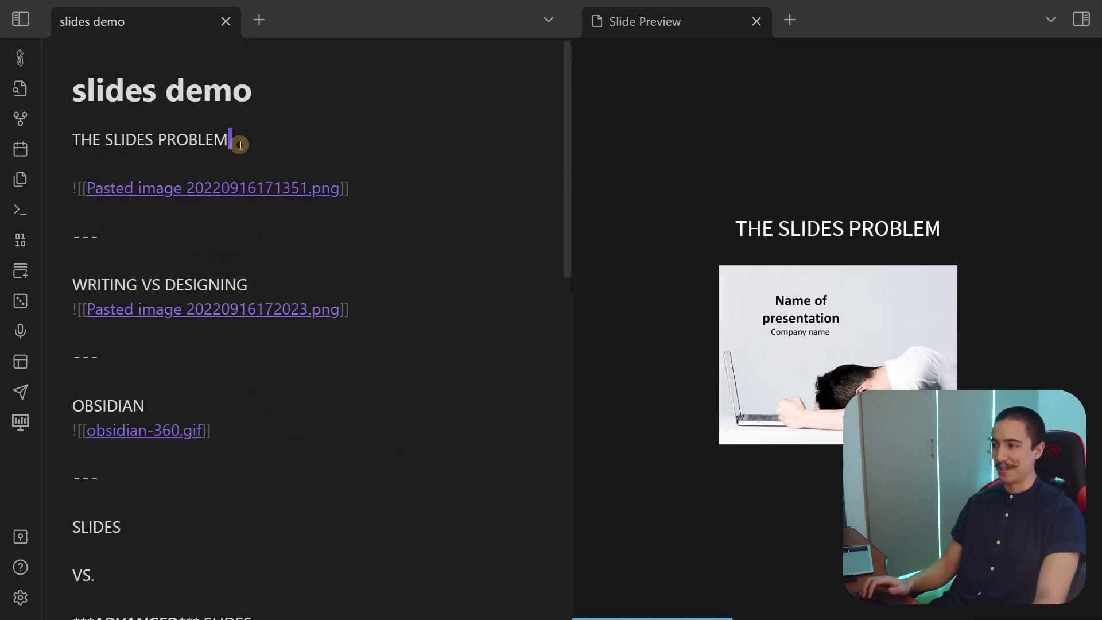
Insert blank lines and a --- separator above THE SLIDES PROBLEM.
left_click(261, 225)
left_click(281, 148)
key("Home")
key("Return")
key("Up")
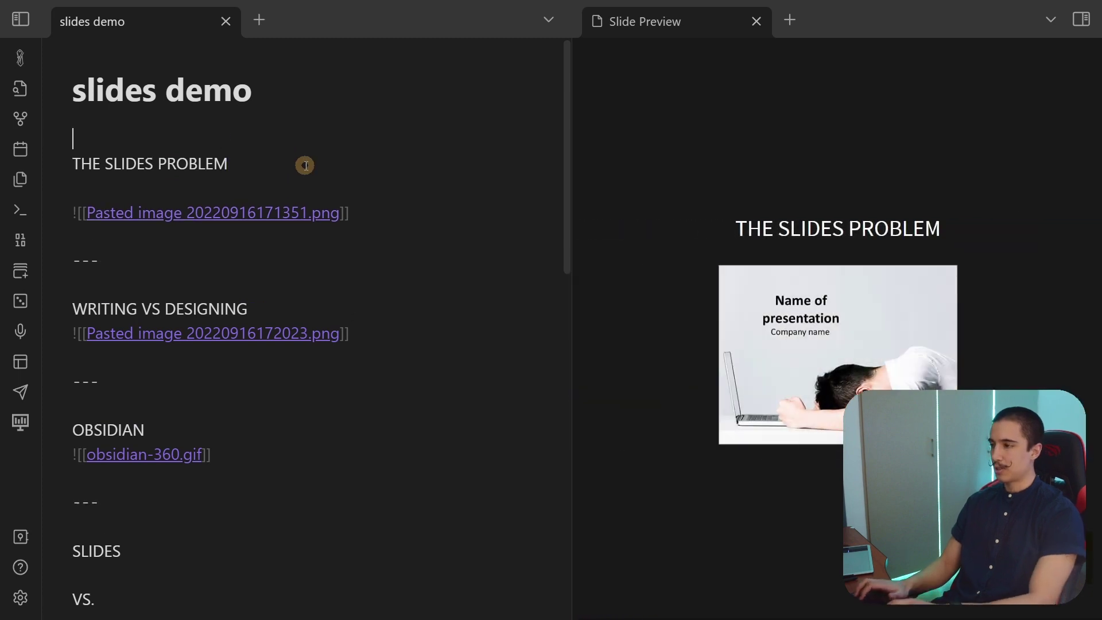
key("Return")
type("---")
key("Return")
Type 'Test slide 1' above the new separator and view it in the preview.
key("Up")
key("Up")
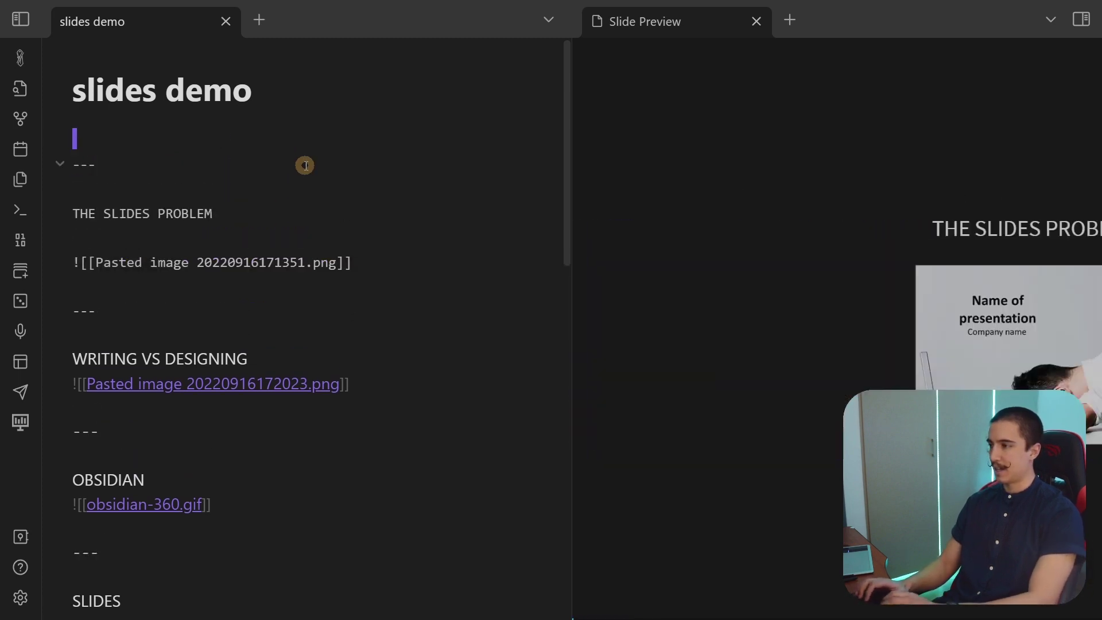
type("Test slide 1")
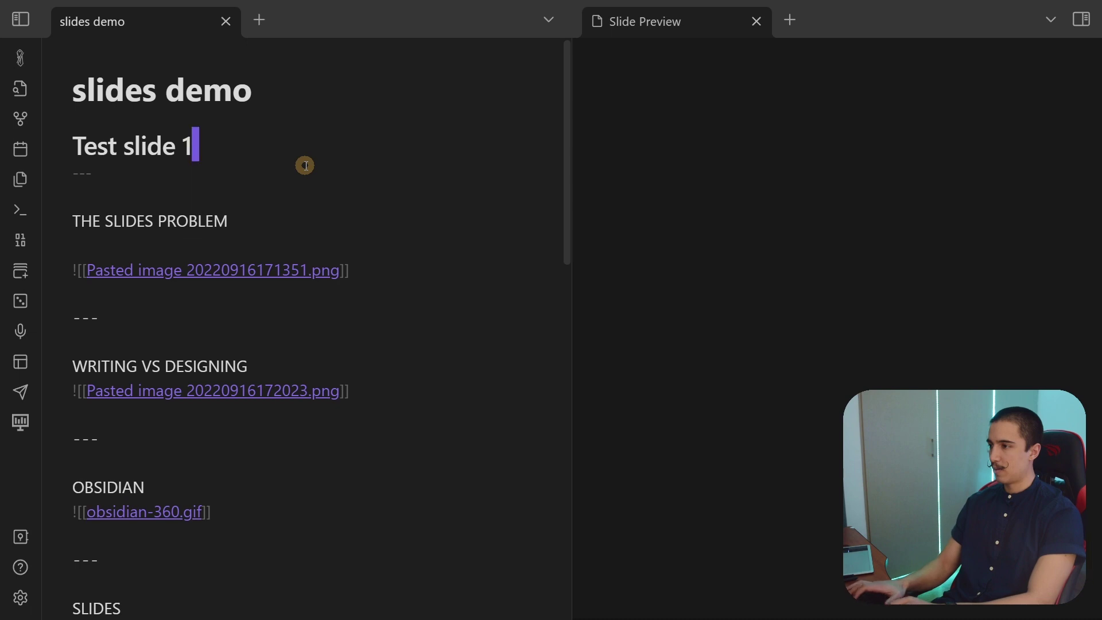
key("Return")
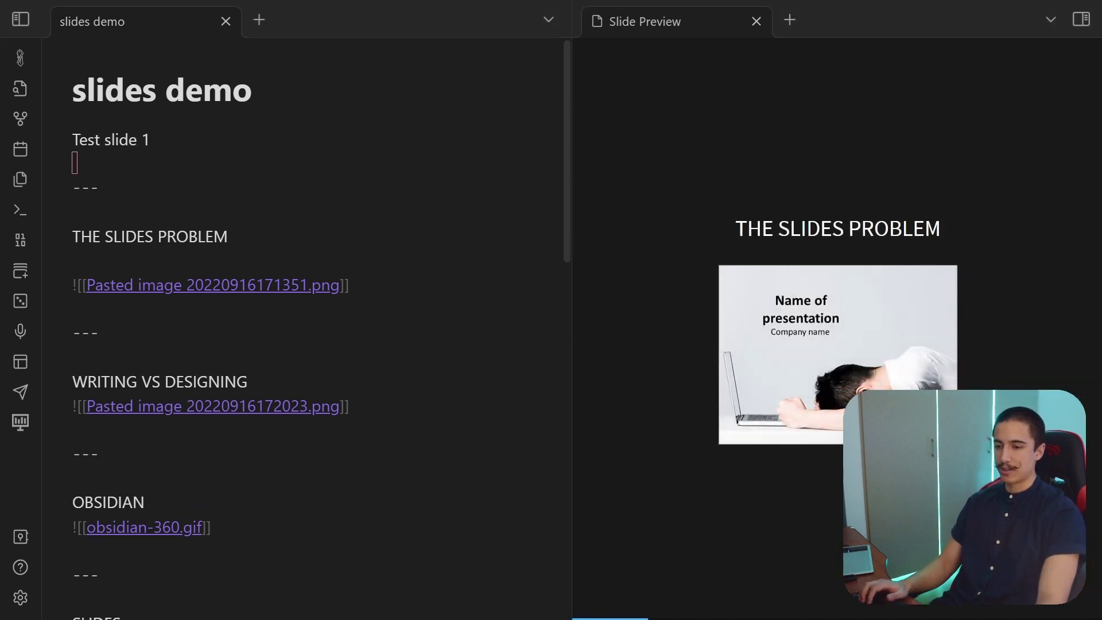
key("Up")
left_click(712, 287)
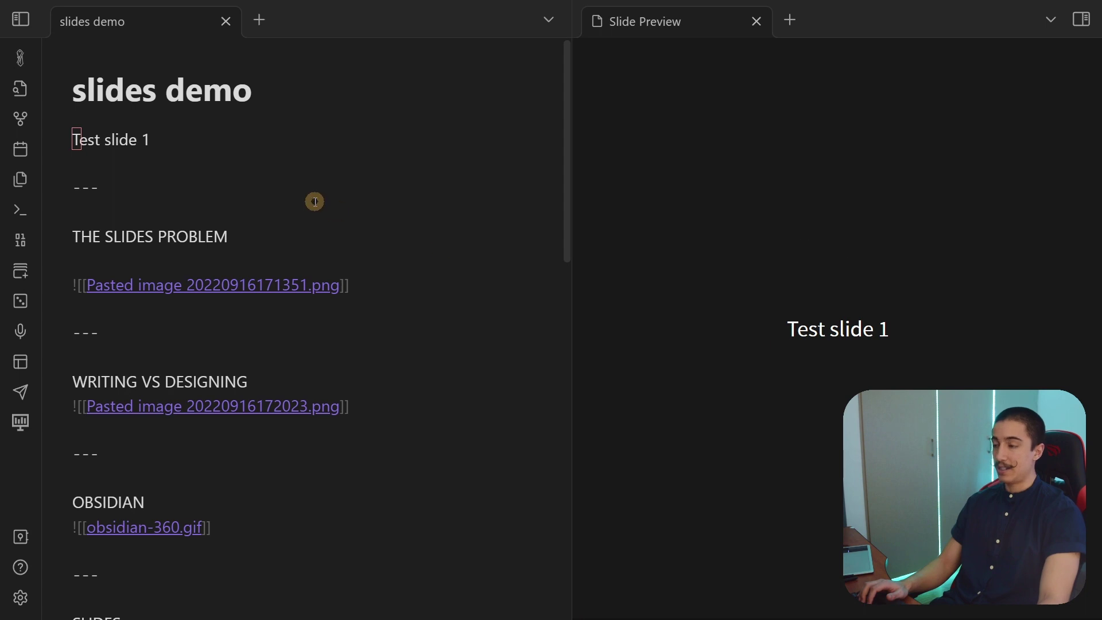
Change the heading to 'Test slide 2' and check the following slide in the preview.
left_click(229, 137)
key("shift+Left")
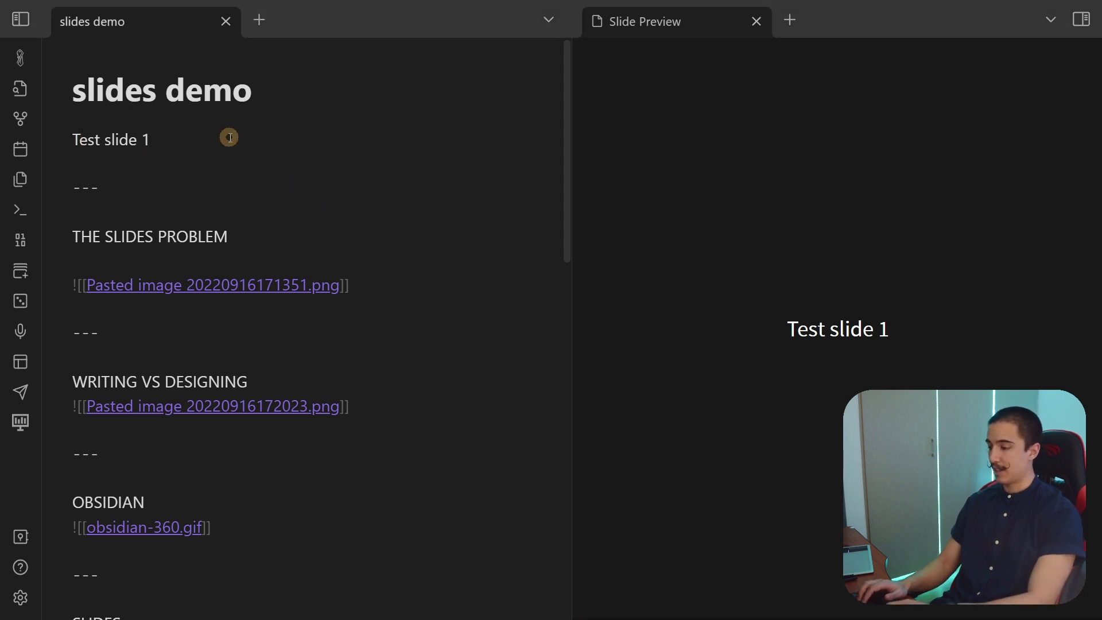
key("shift+Left")
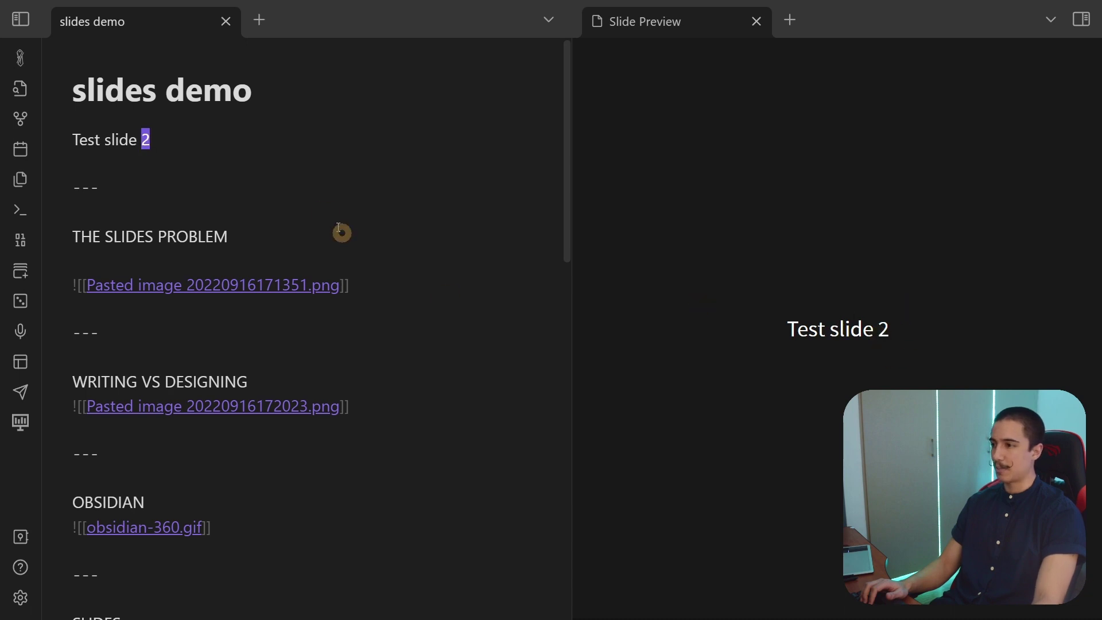
left_click(312, 187)
left_click(288, 148)
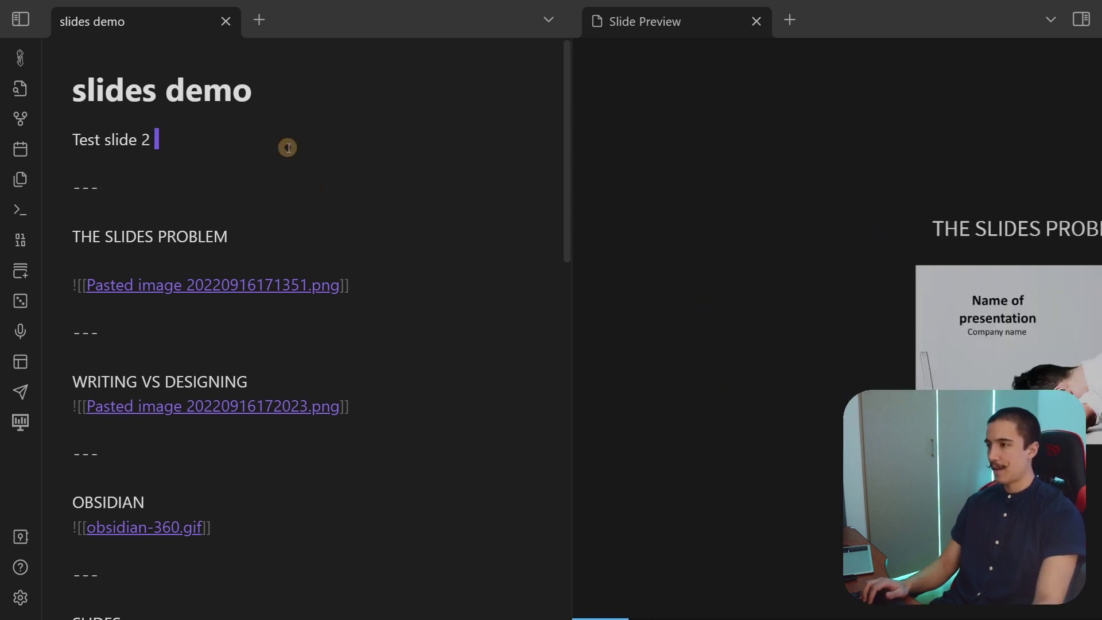
Run Advanced Slides: Reload Slide Preview by searching 'reload sli'.
key("ctrl+p")
type("relo")
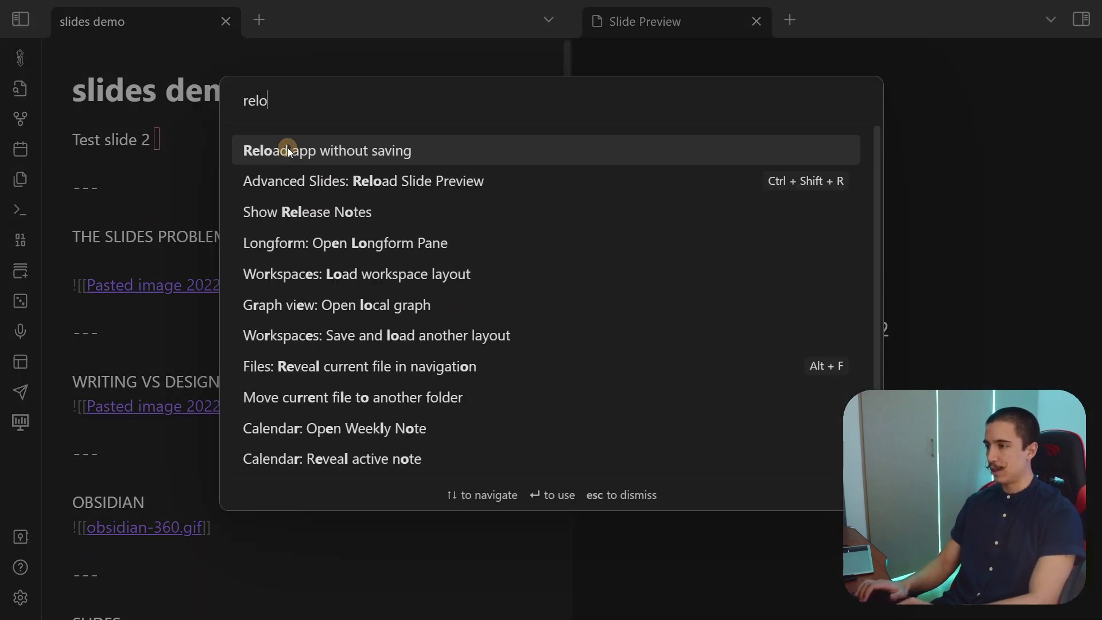
type("ad sli")
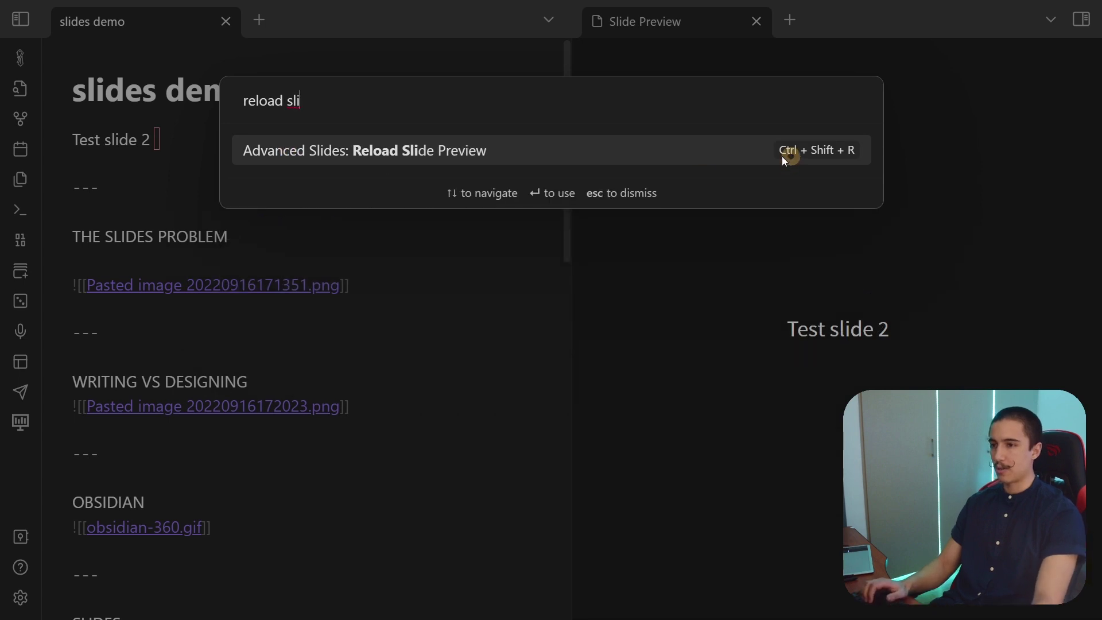
left_click(525, 161)
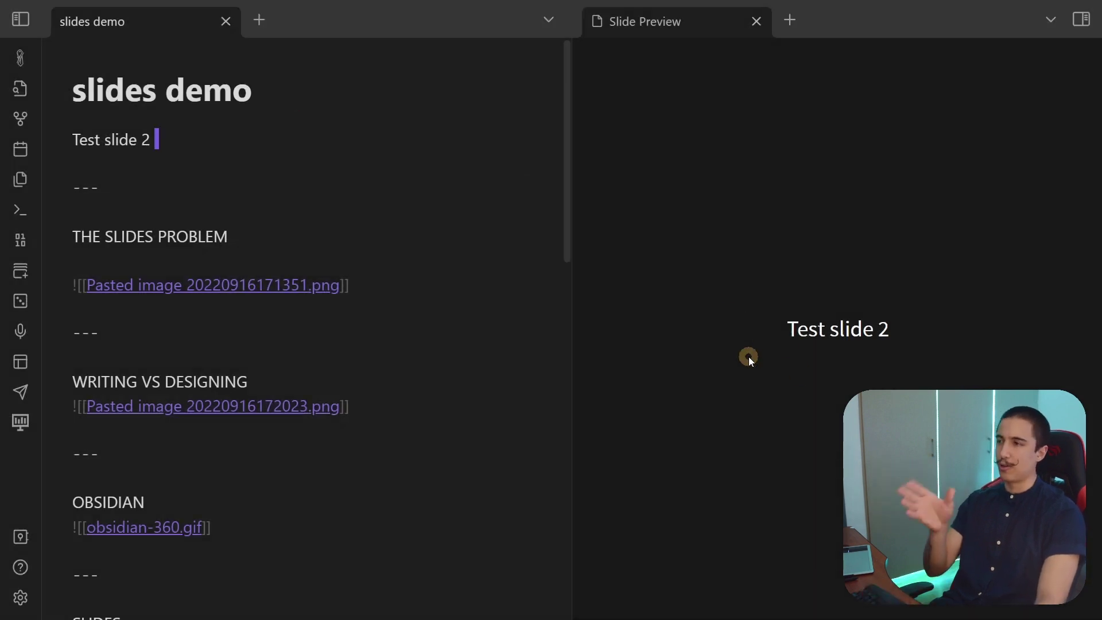
Try the Slides: Start presentation command from a 'slides' palette search.
left_click(439, 174)
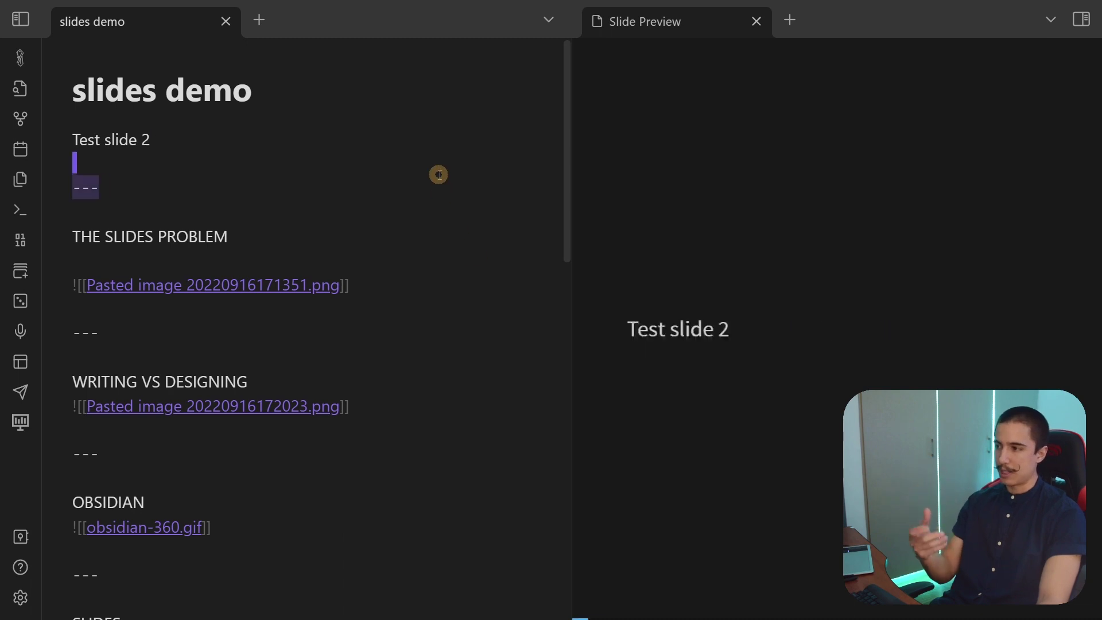
key("ctrl+p")
type("slides")
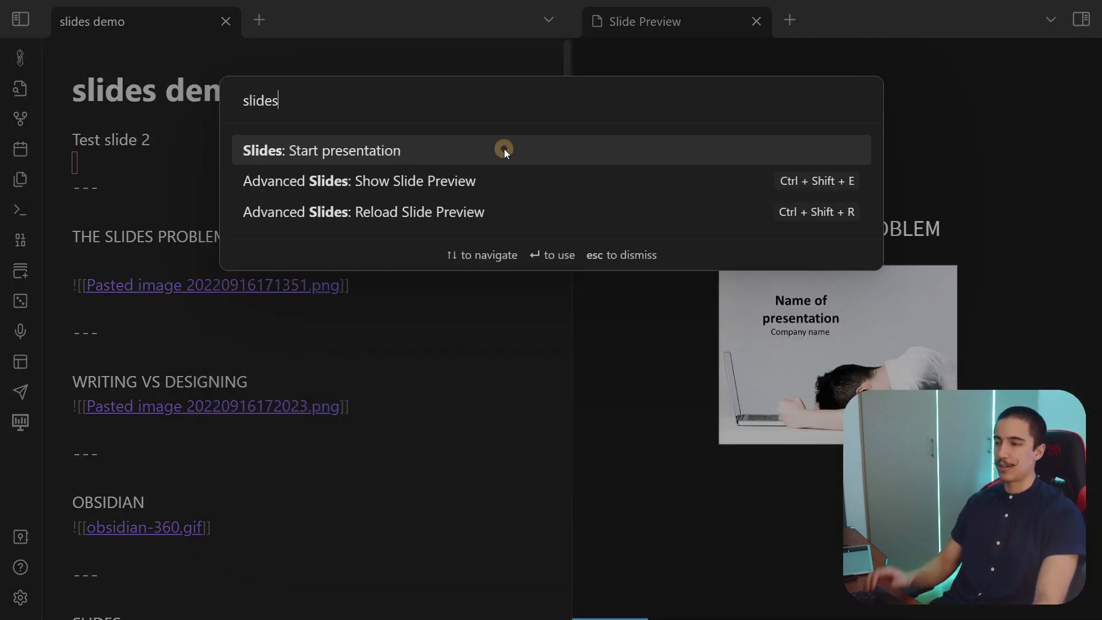
left_click(178, 151)
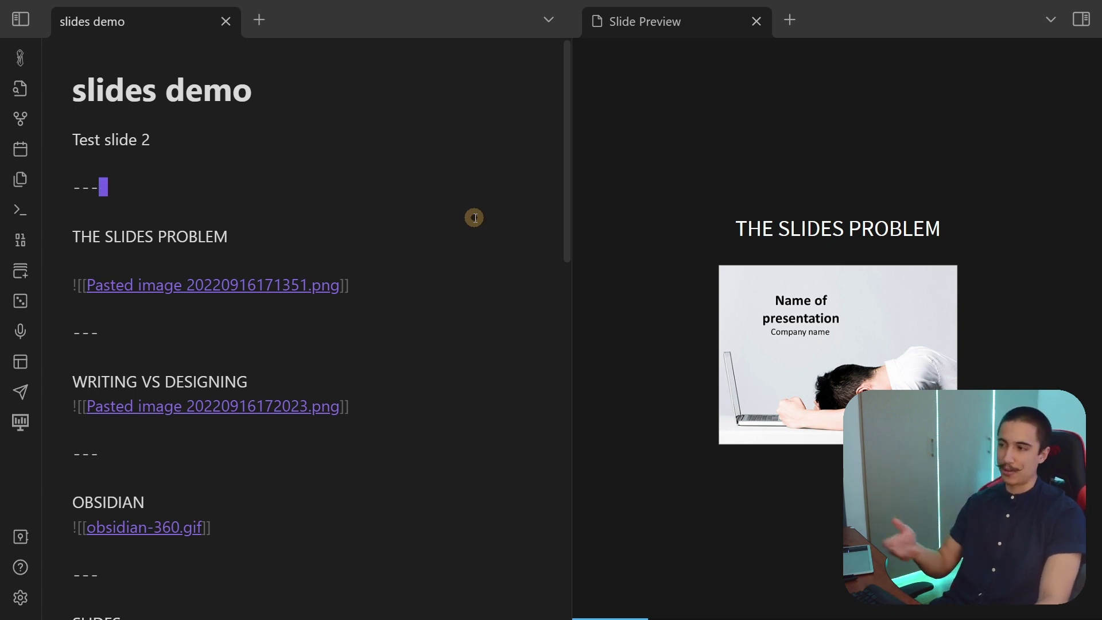
left_click(214, 152)
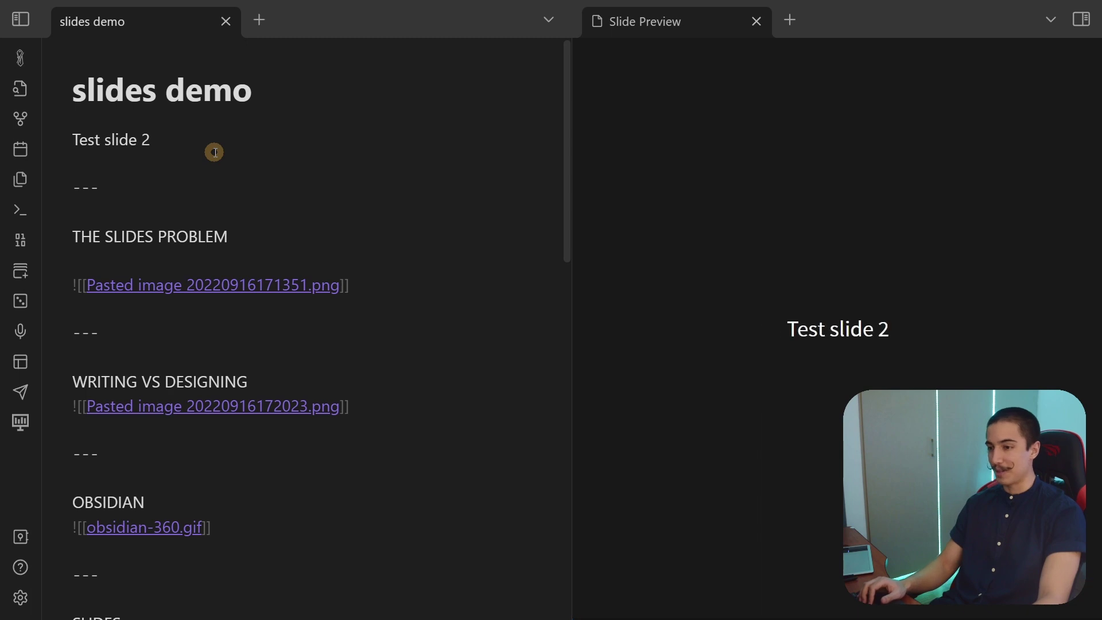
Add a --- separator below Test slide 2 and a new 'test 3' line, fixing the number.
key("Return")
type("---")
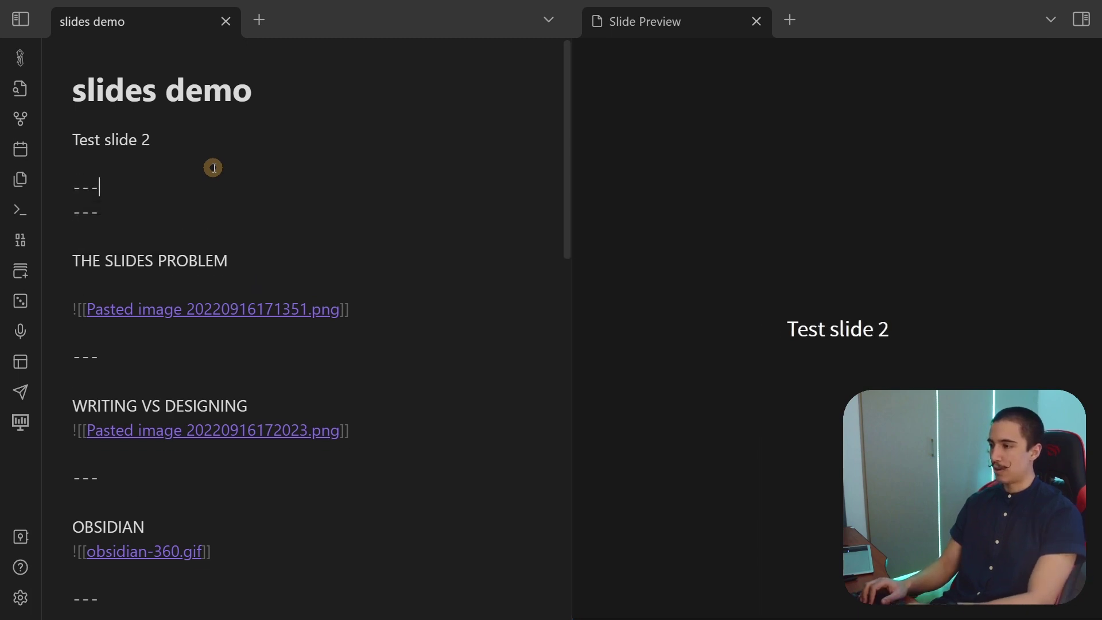
key("Return")
key("Return")
type("test ")
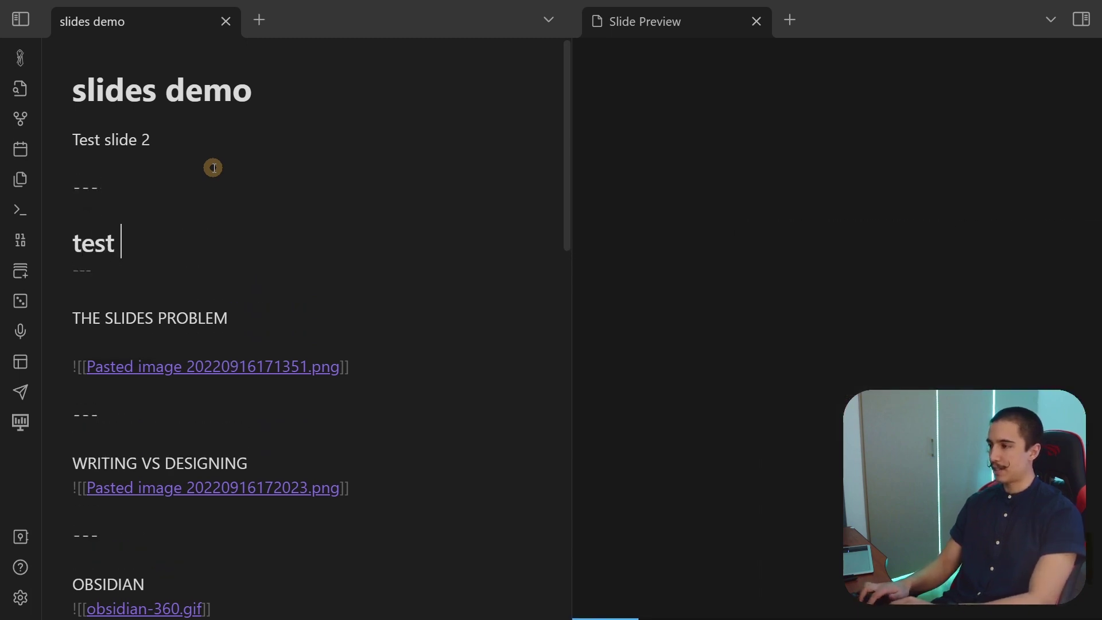
type("2")
key("BackSpace")
type("3")
key("Return")
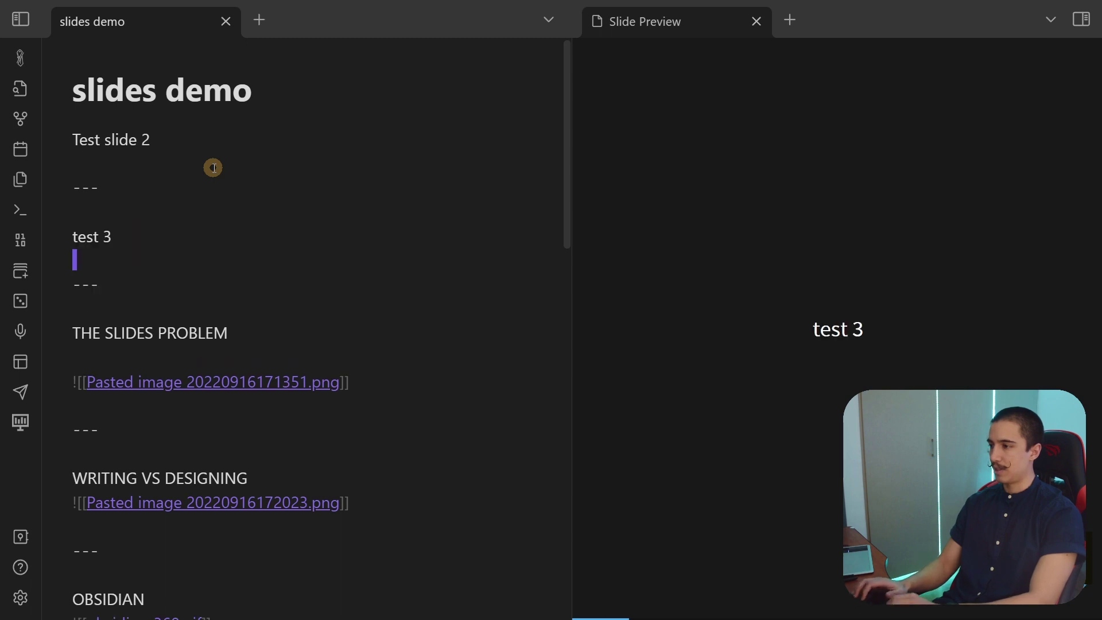
Show Test slide 2 in the preview and step forward through the following slides.
left_click(213, 168)
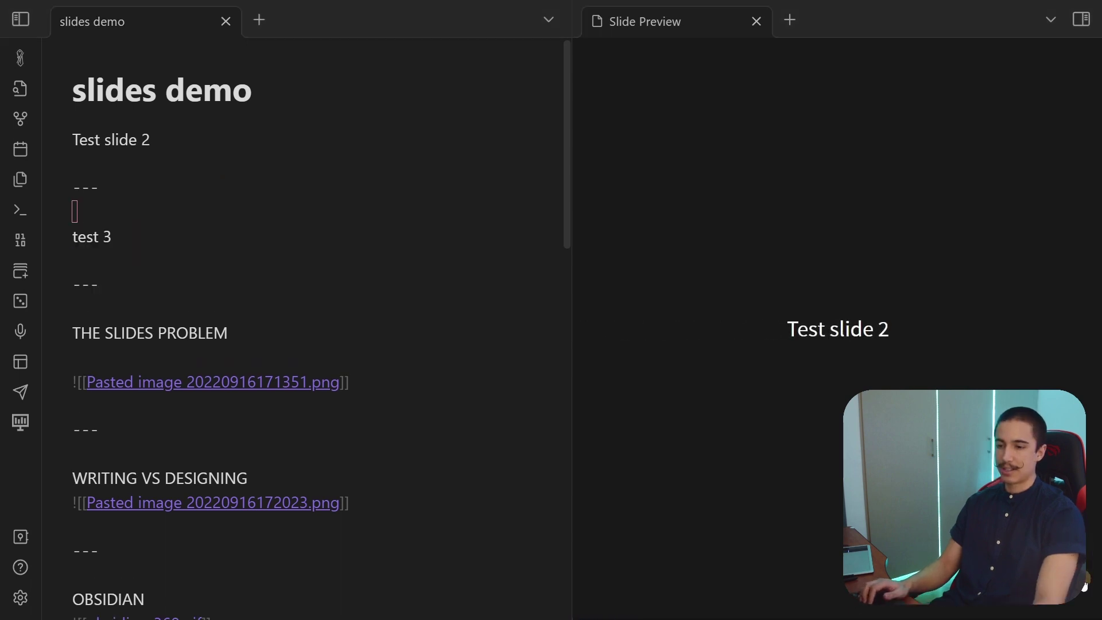
key("Right")
key("Right")
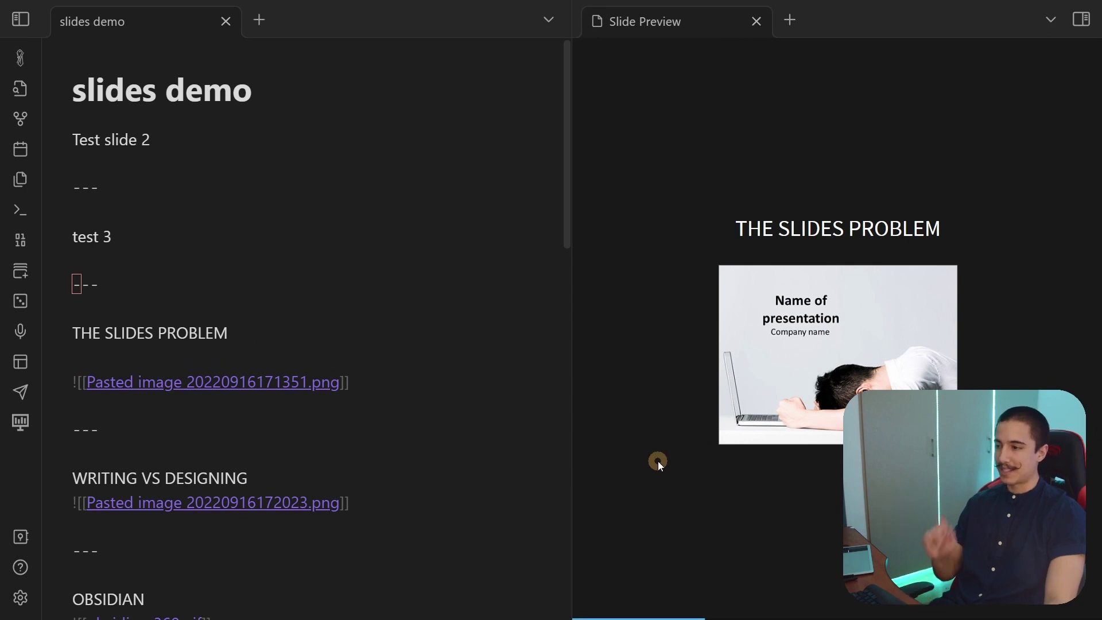
scroll(401, 438, "down", 3)
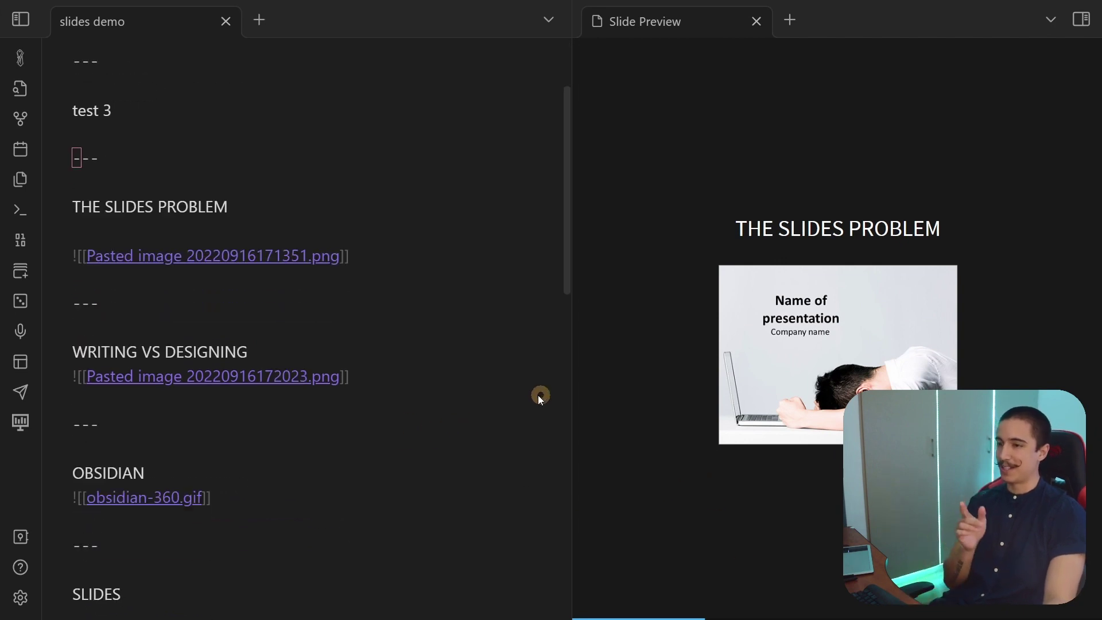
Create a new note named 'test 1' containing the highlighted text 'embedding test'.
scroll(517, 392, "up", 3)
left_click(20, 19)
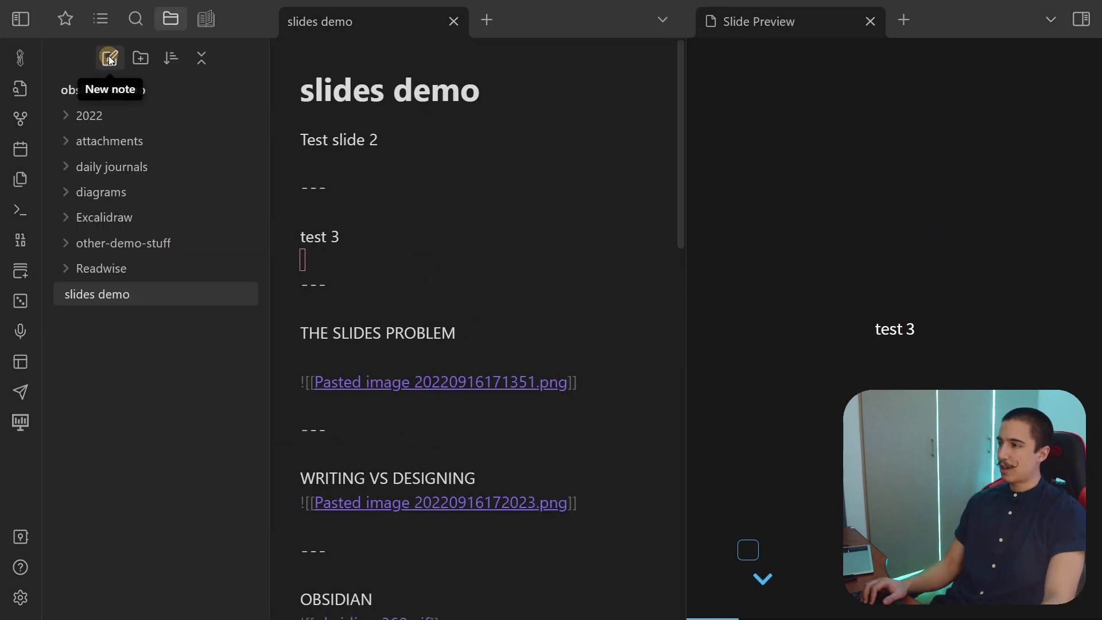
left_click(110, 58)
type("test 1")
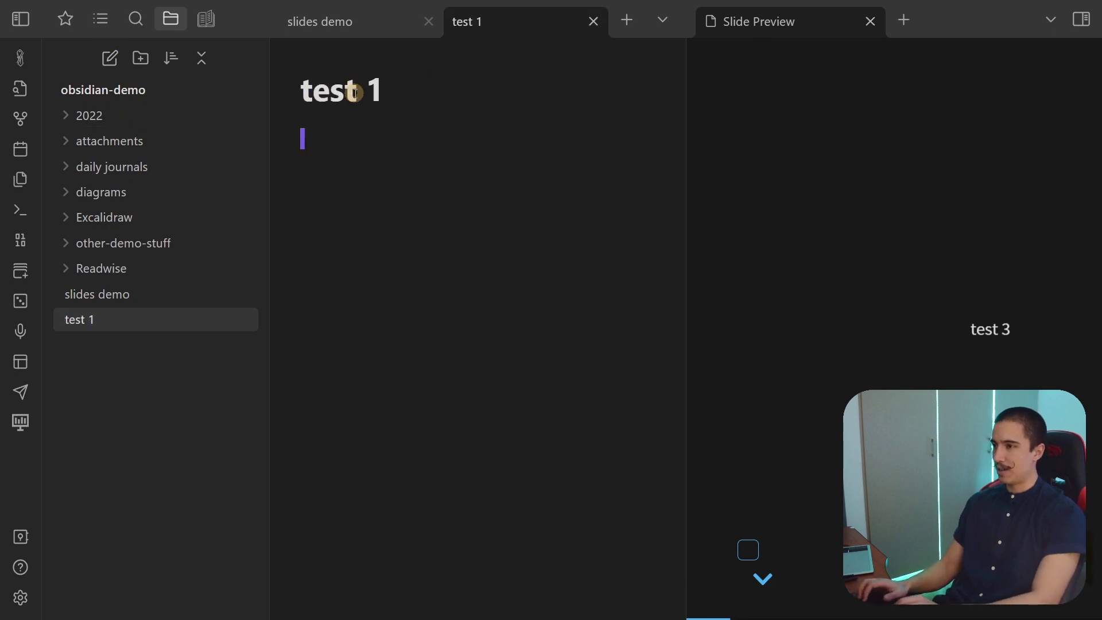
type("==embedding test==")
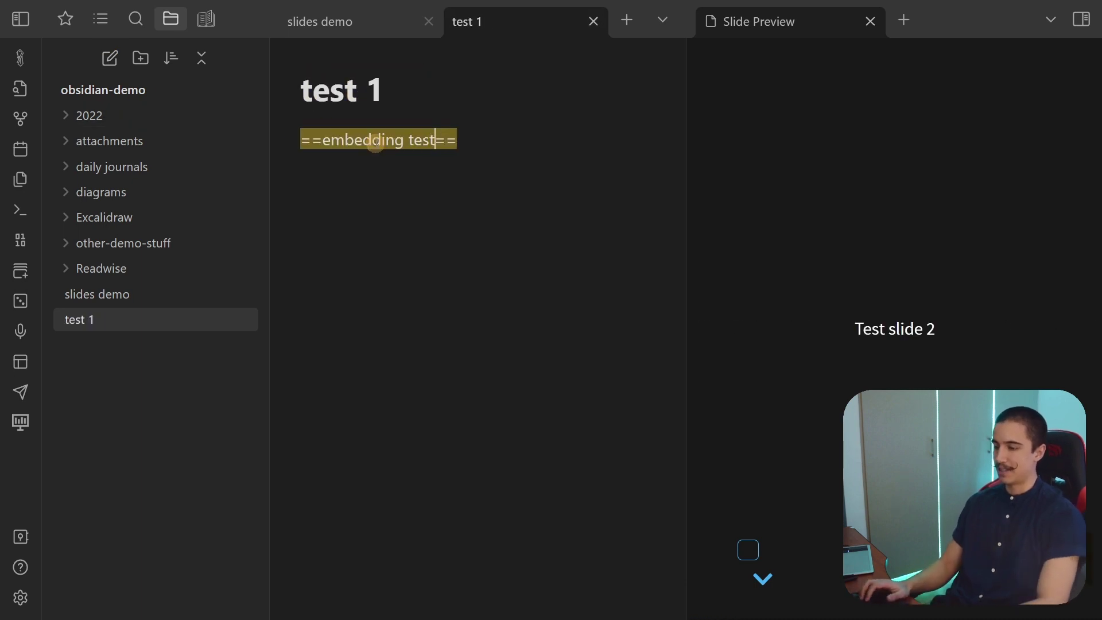
In slides demo, insert a --- separator with blank lines above Test slide 2.
left_click(345, 30)
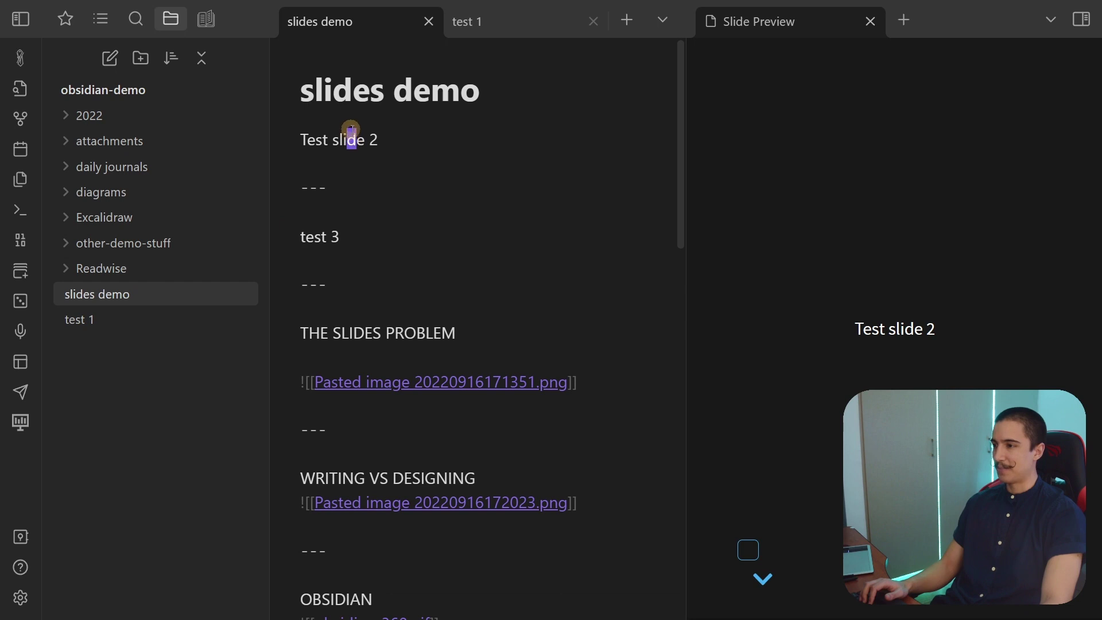
key("ctrl+shift+Return")
type("---")
key("ctrl+shift+Return")
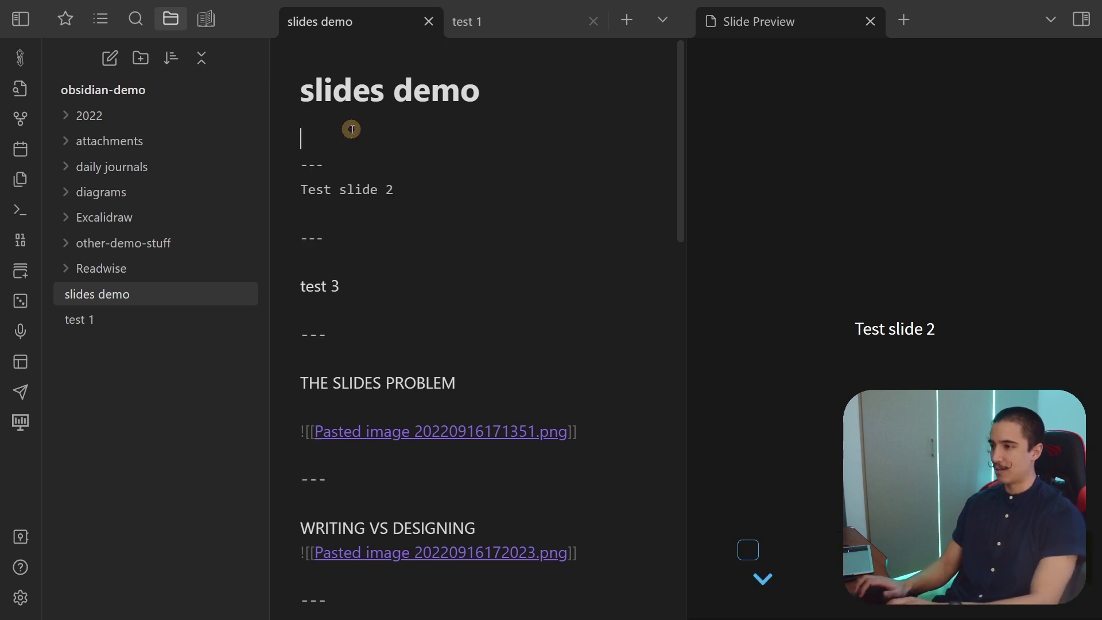
Drag a test 1 link onto the top line and prefix it with ! to embed it.
left_click_drag(130, 320, 336, 161)
left_click(303, 146)
type("![[test 1")
key("End")
key("Return")
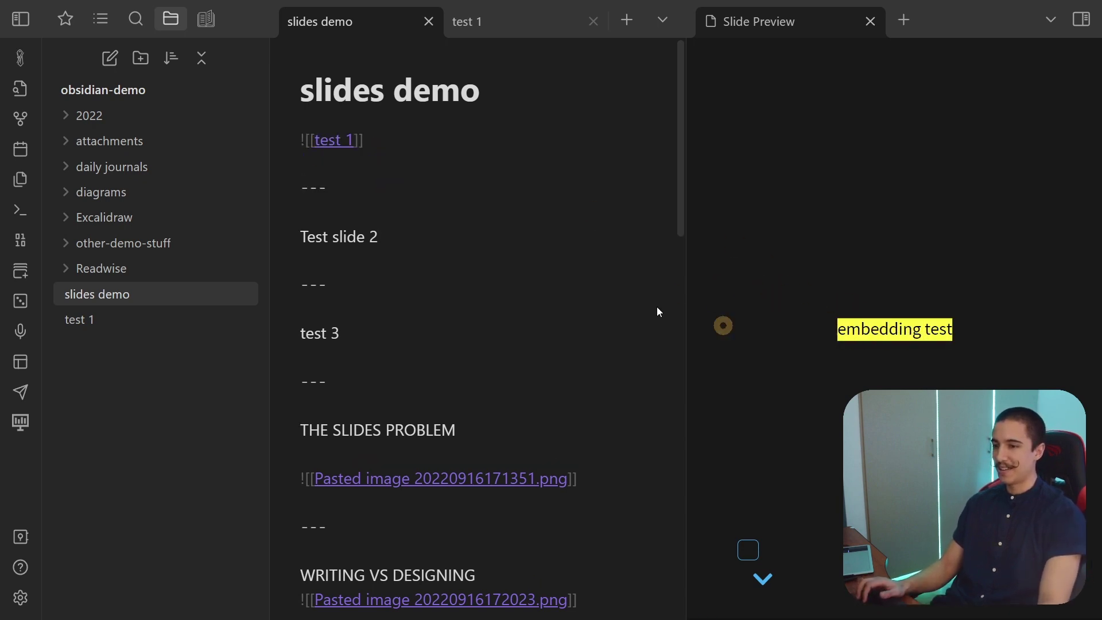
left_click(401, 180)
Check the embedded first slide, then toggle Live Preview on via 'toggle live'.
left_click(409, 147)
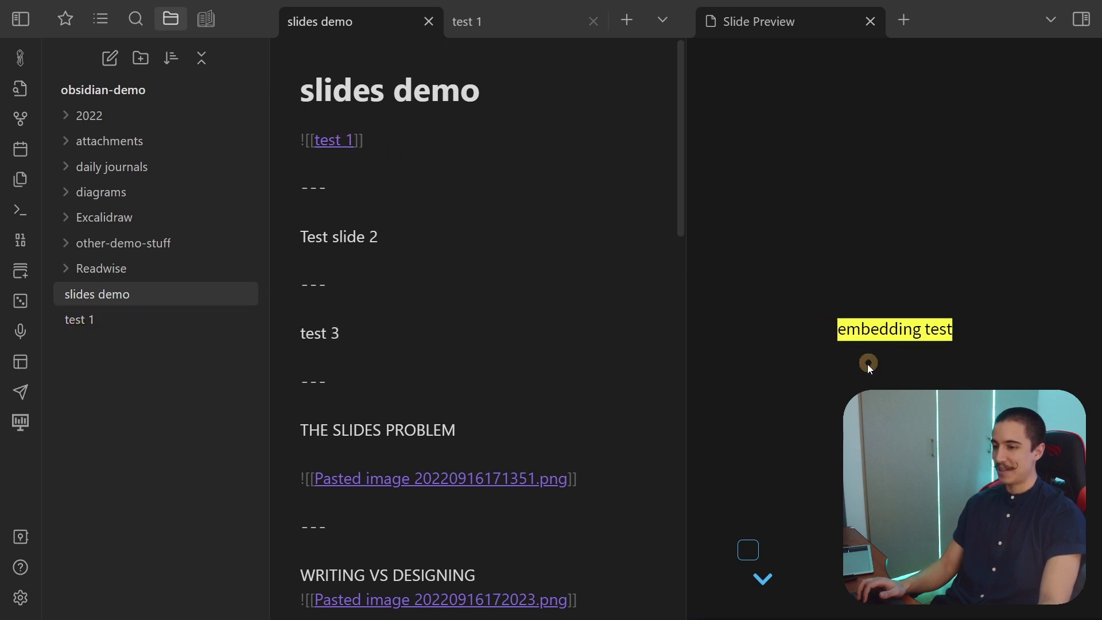
left_click(457, 217)
key("Up")
key("Up")
key("Up")
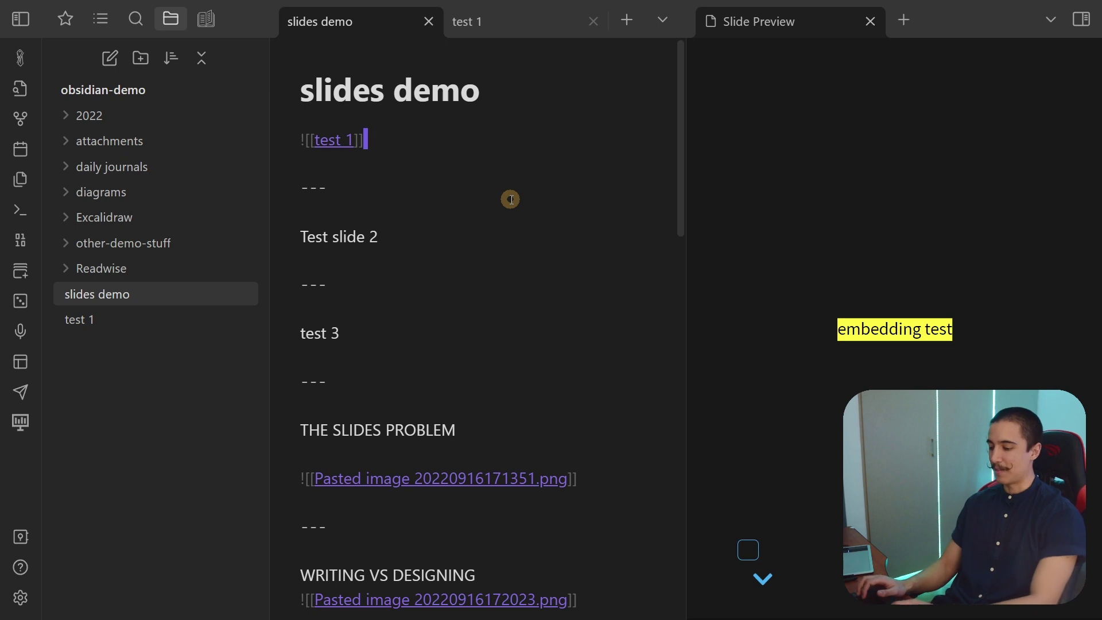
key("ctrl+p")
type("toggle live")
key("Return")
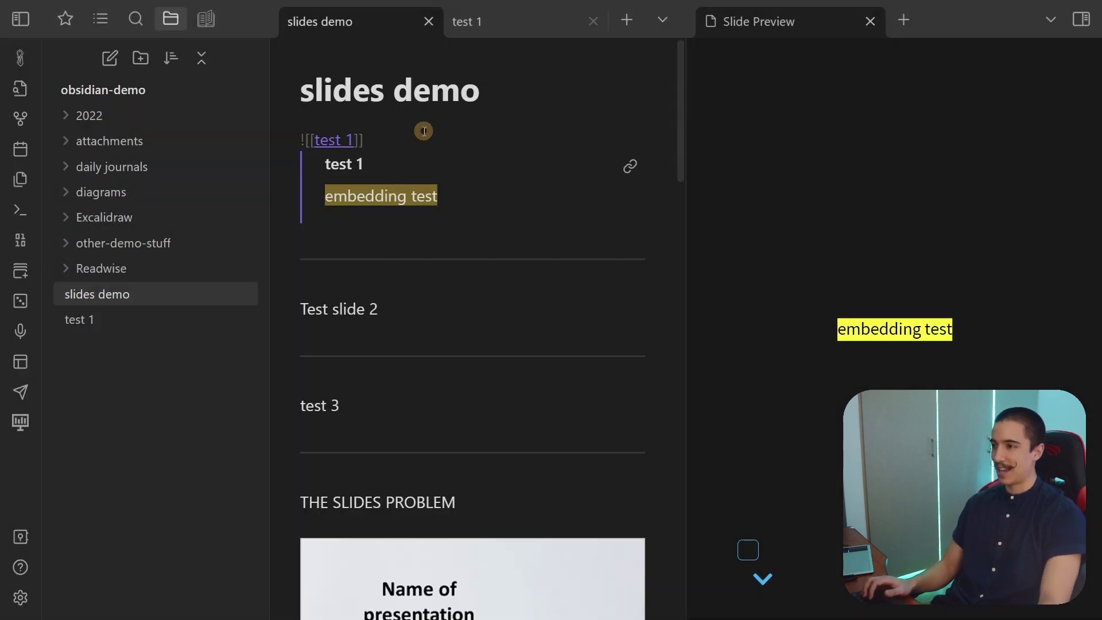
Add the line 'here's some more test' to test 1 and return to slides demo.
left_click(488, 28)
key("Return")
key("Return")
type("here's som")
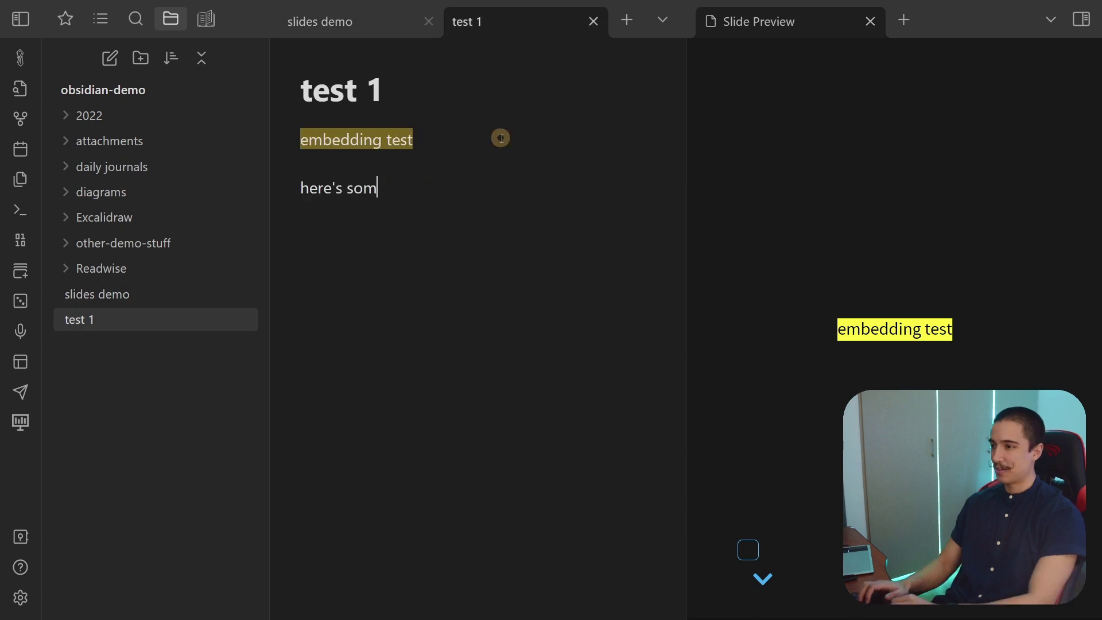
type("e more test")
key("ctrl+Tab")
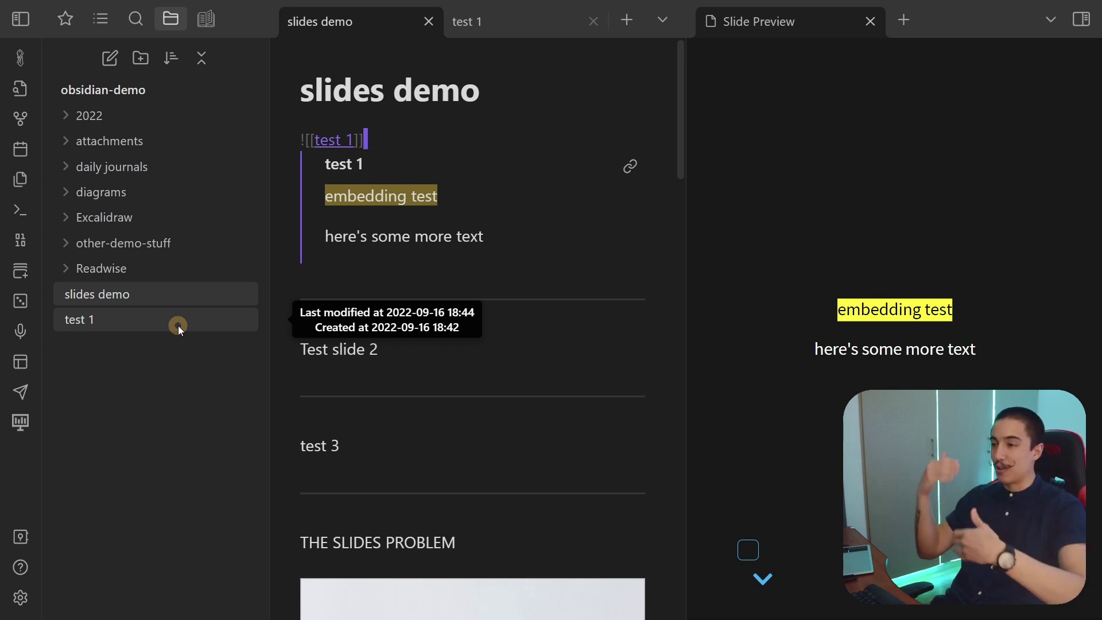
left_click(394, 279)
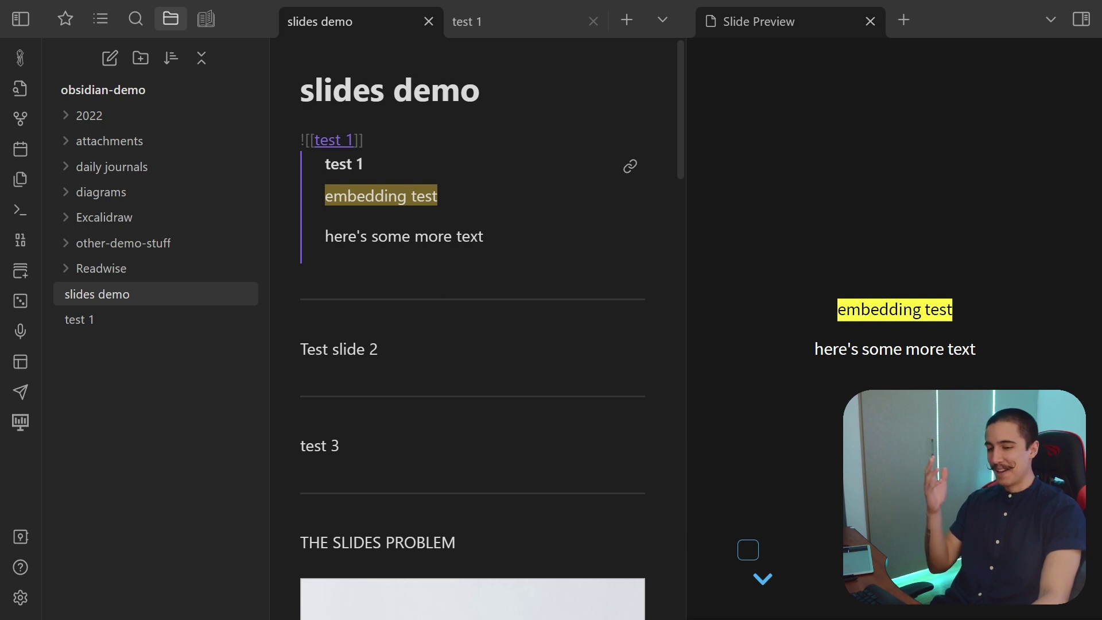
Page the slide preview forward to test 3, then back to the embedding test slide.
key("alt+Tab")
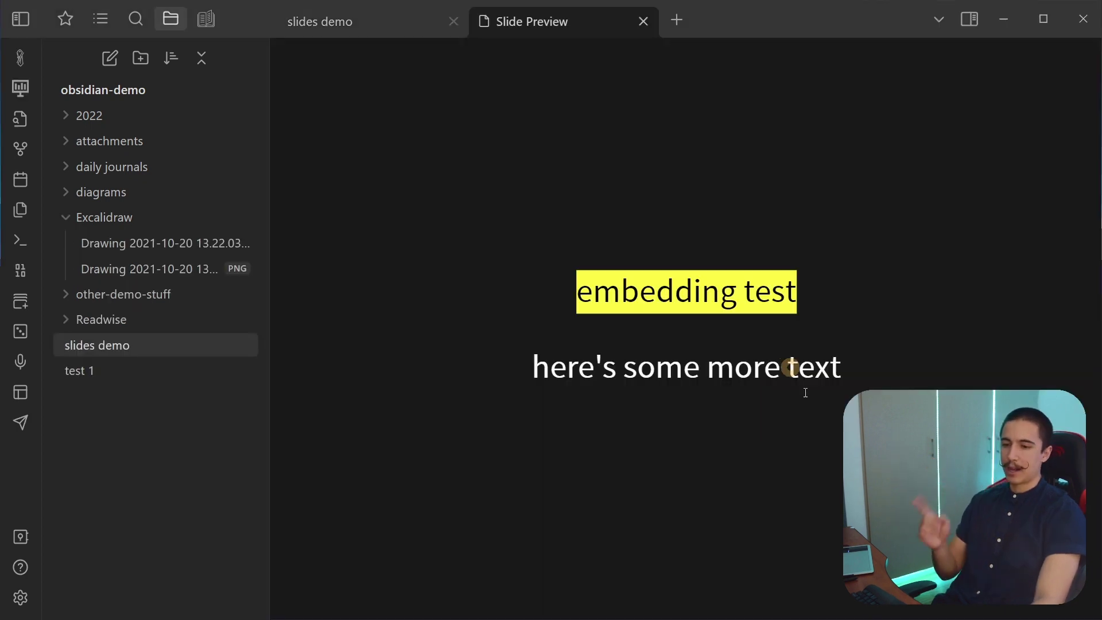
key("alt+Tab")
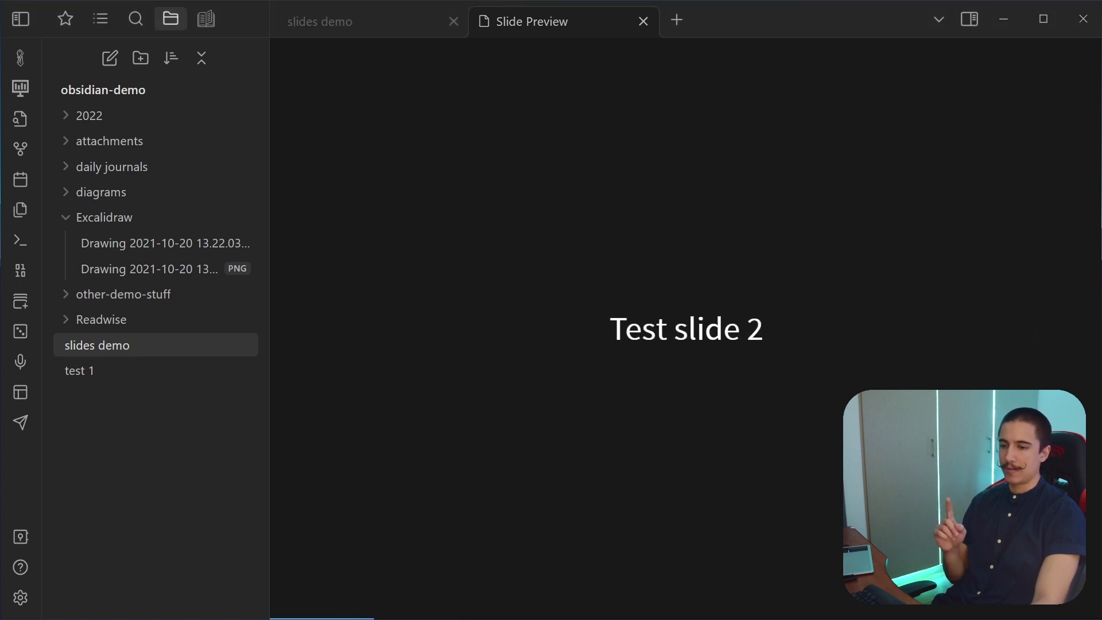
key("Left")
key("Left")
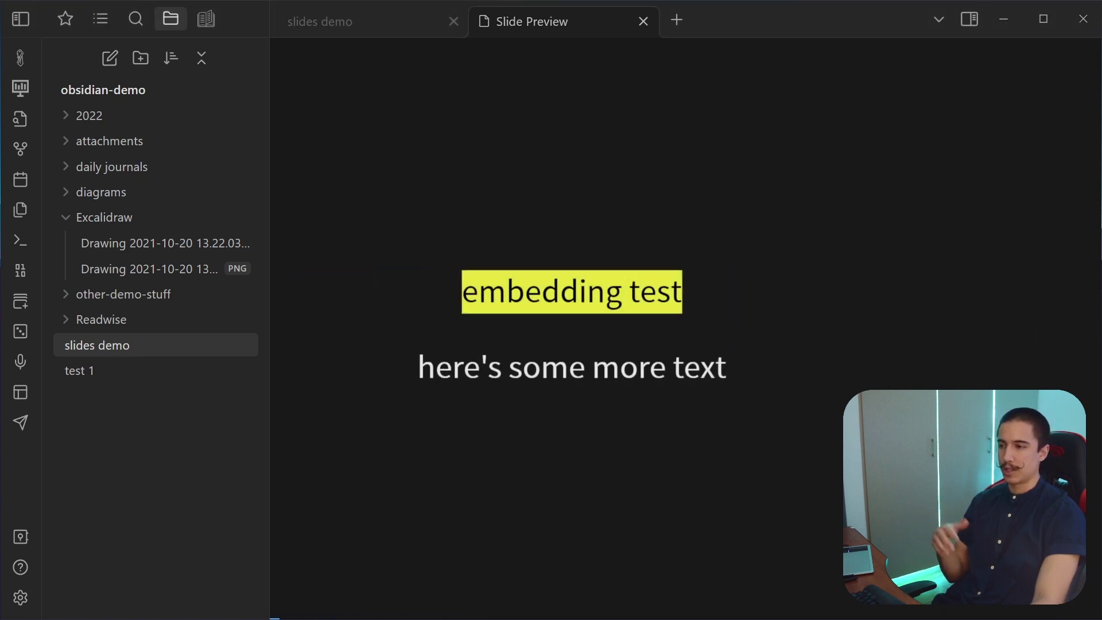
Set the Advanced Slides Transition Style setting from slide to concave.
left_click(20, 598)
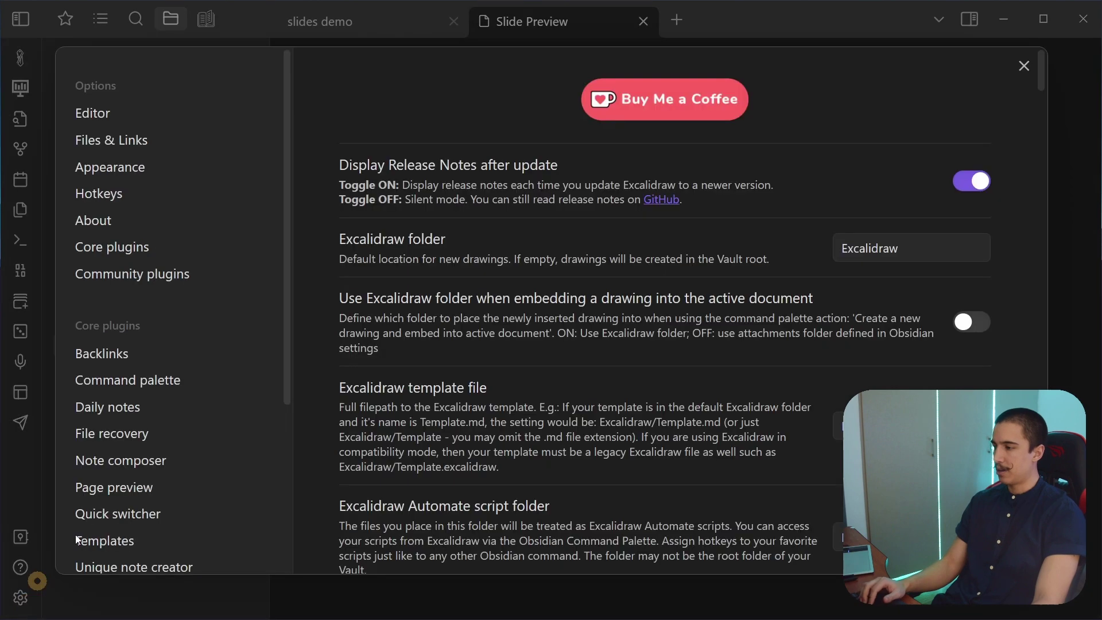
left_click(144, 404)
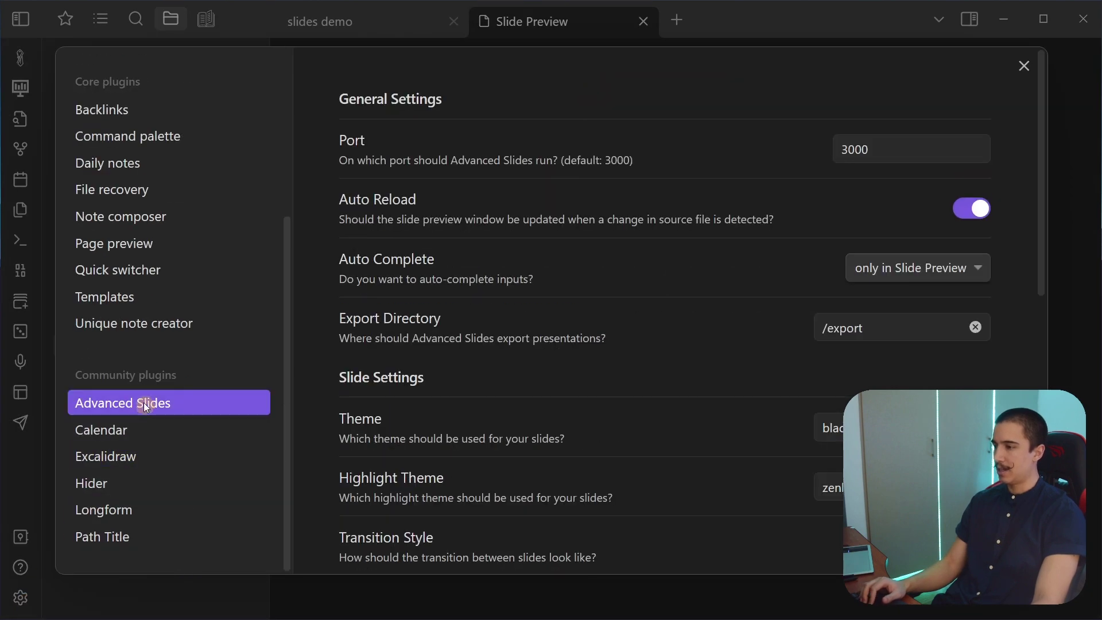
scroll(424, 359, "down", 7)
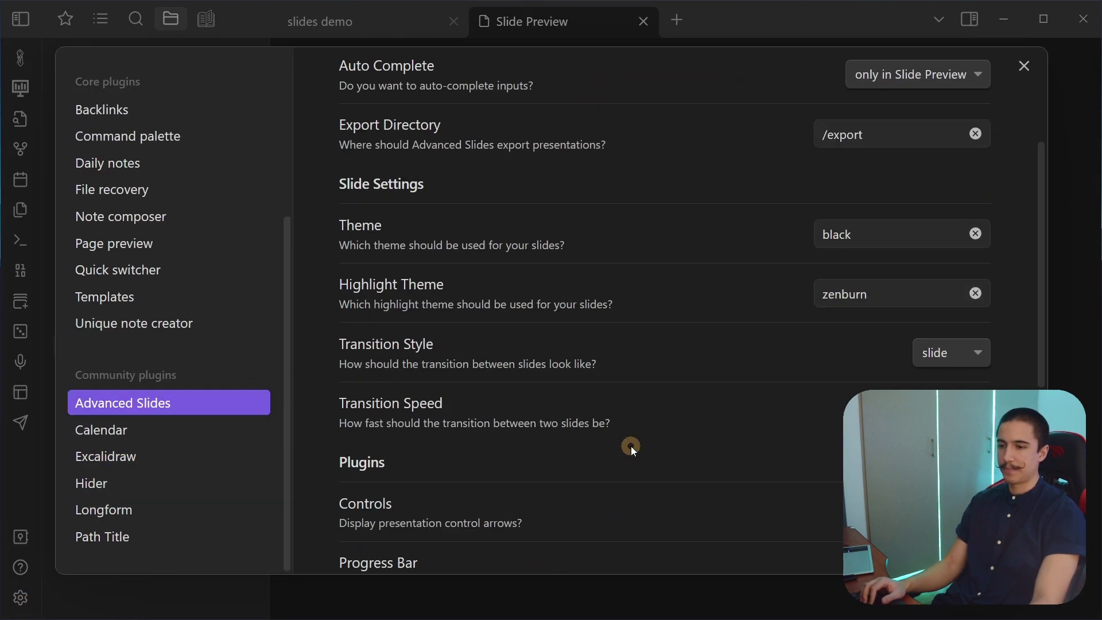
scroll(649, 427, "up", 1)
left_click(936, 167)
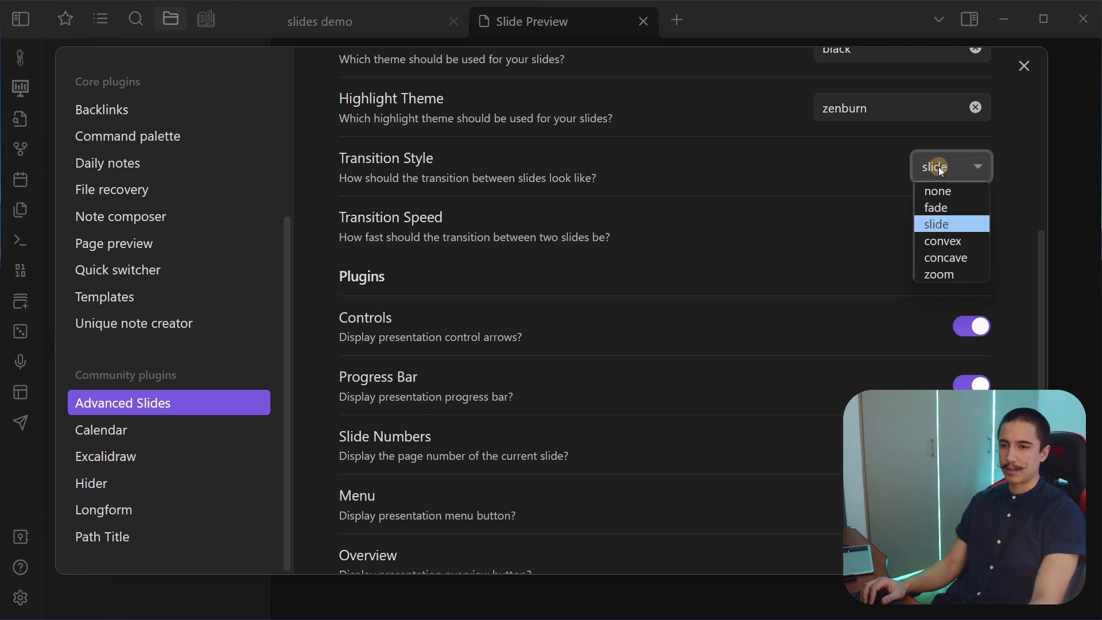
left_click(949, 256)
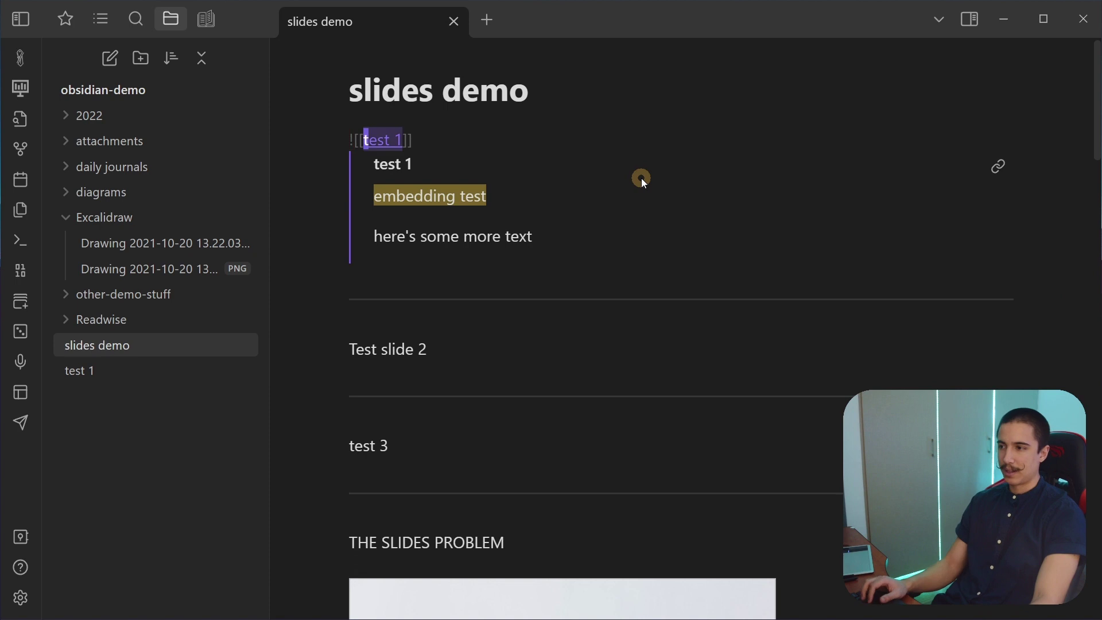
Step through the slide preview with concave transitions, ending on THE SLIDES PROBLEM slide.
key("ctrl+Tab")
left_click(712, 296)
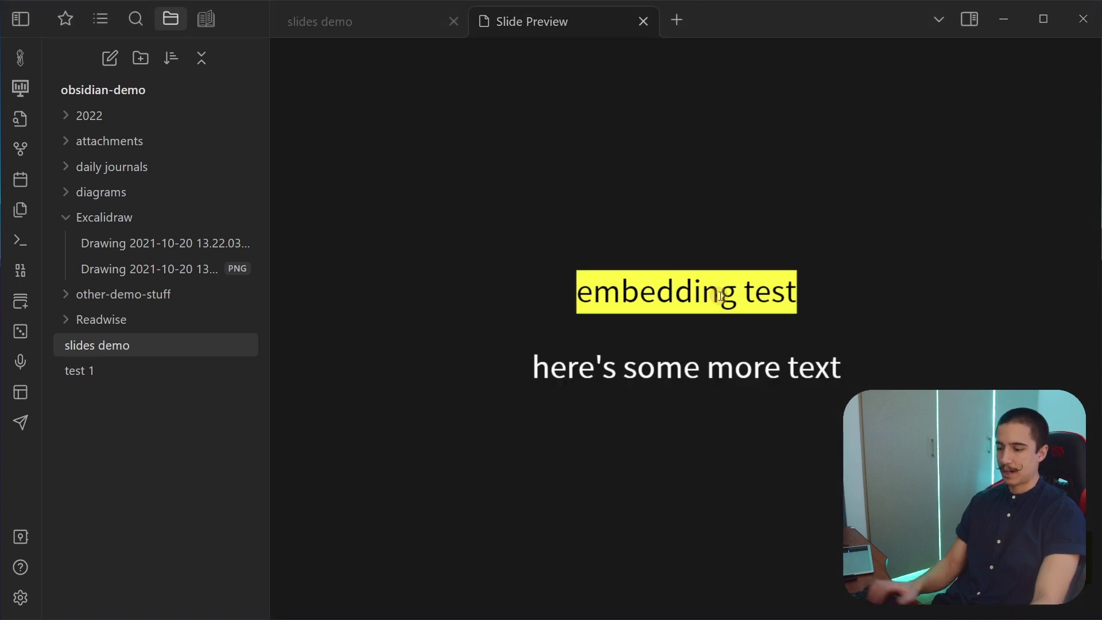
key("Right")
key("Right")
key("Right")
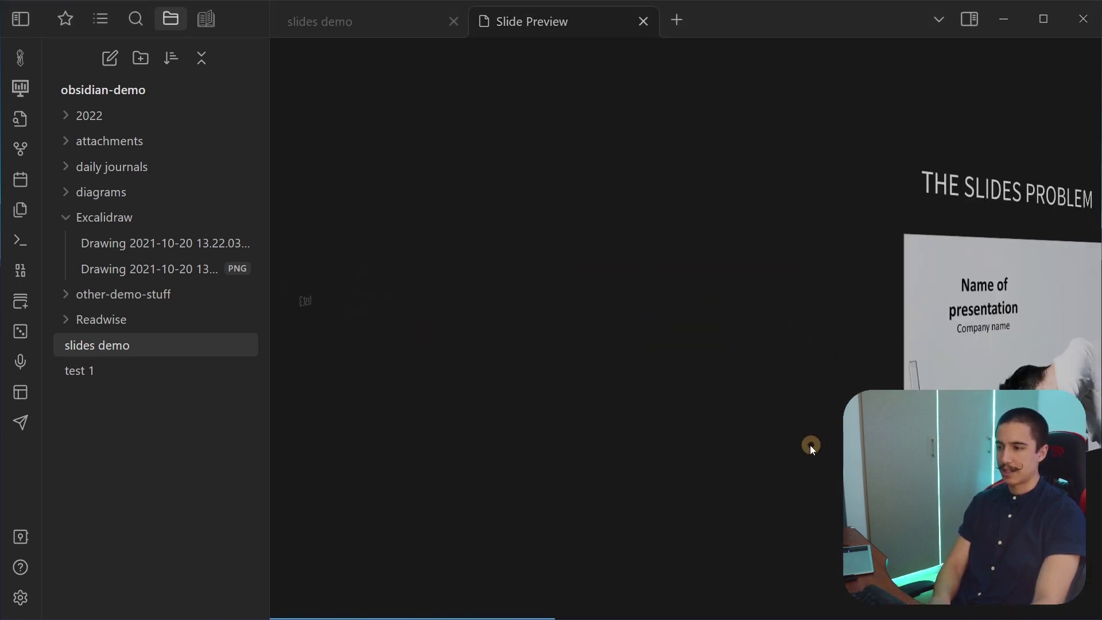
key("Right")
key("Right")
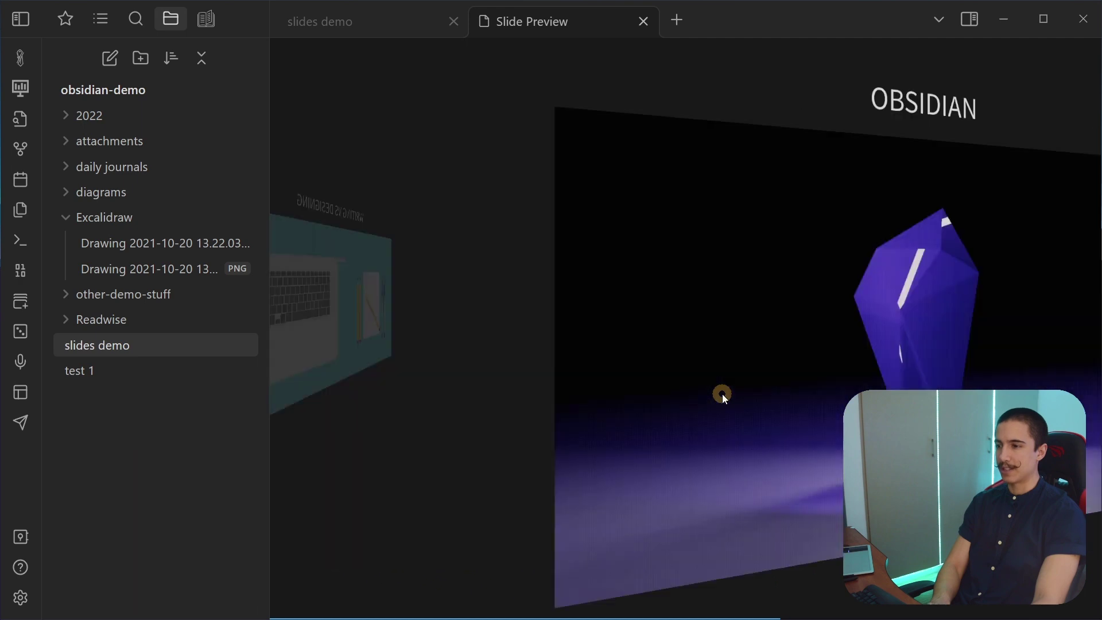
key("Left")
key("Left")
key("Left")
key("Right")
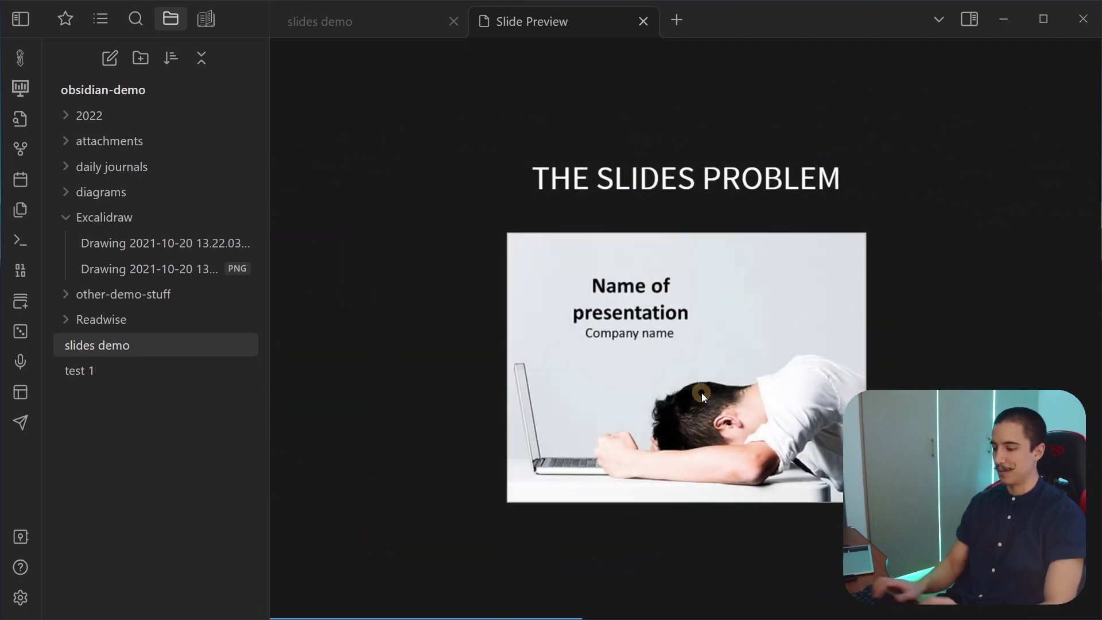
key("ctrl+backslash")
left_click(21, 598)
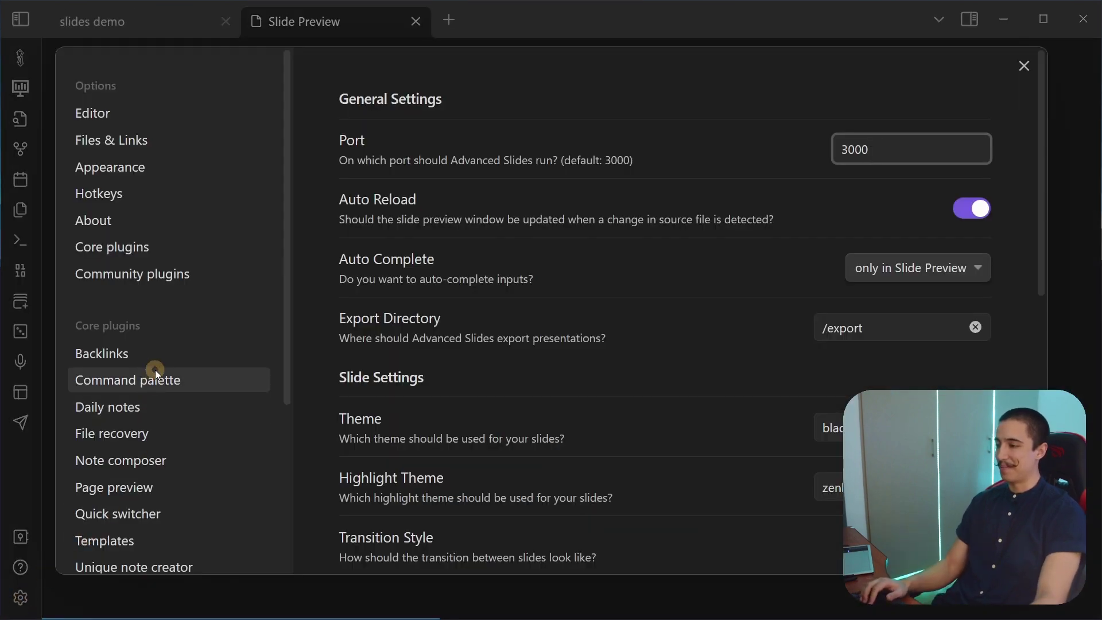
Turn on Slide Numbers, Menu and Overview under Advanced Slides plugins, then reopen the slide preview.
scroll(154, 402, "down", 4)
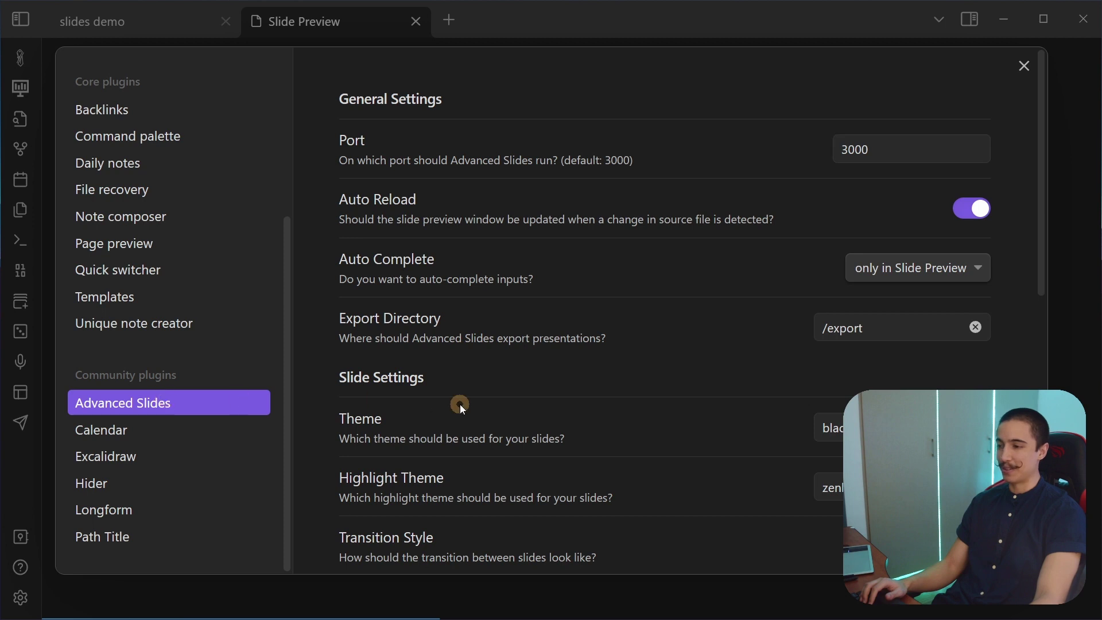
scroll(460, 404, "down", 10)
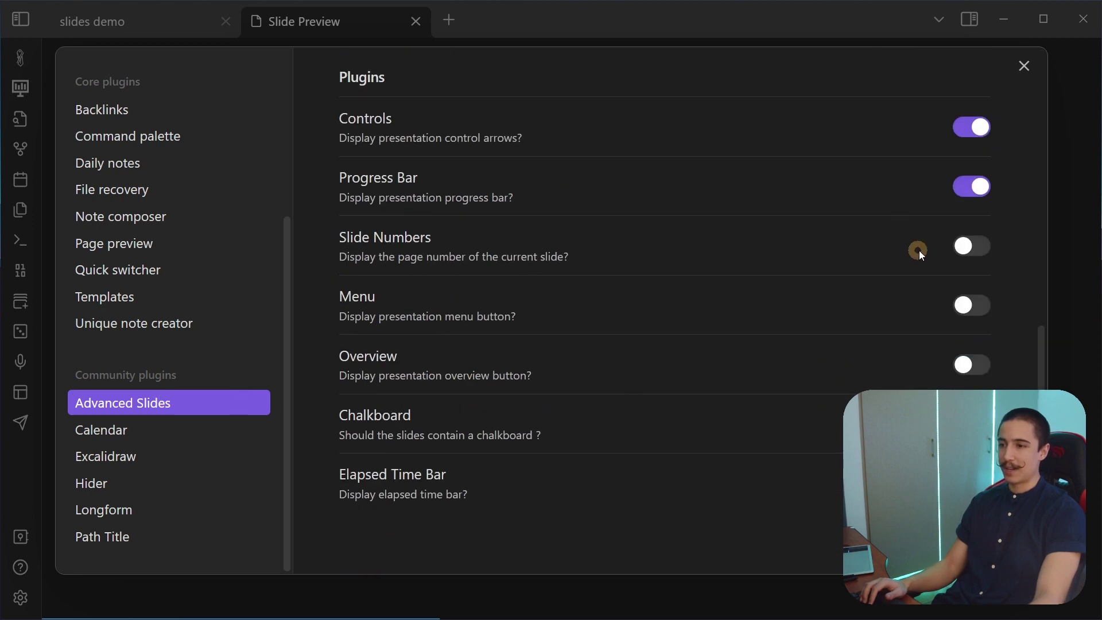
left_click(972, 307)
left_click(971, 365)
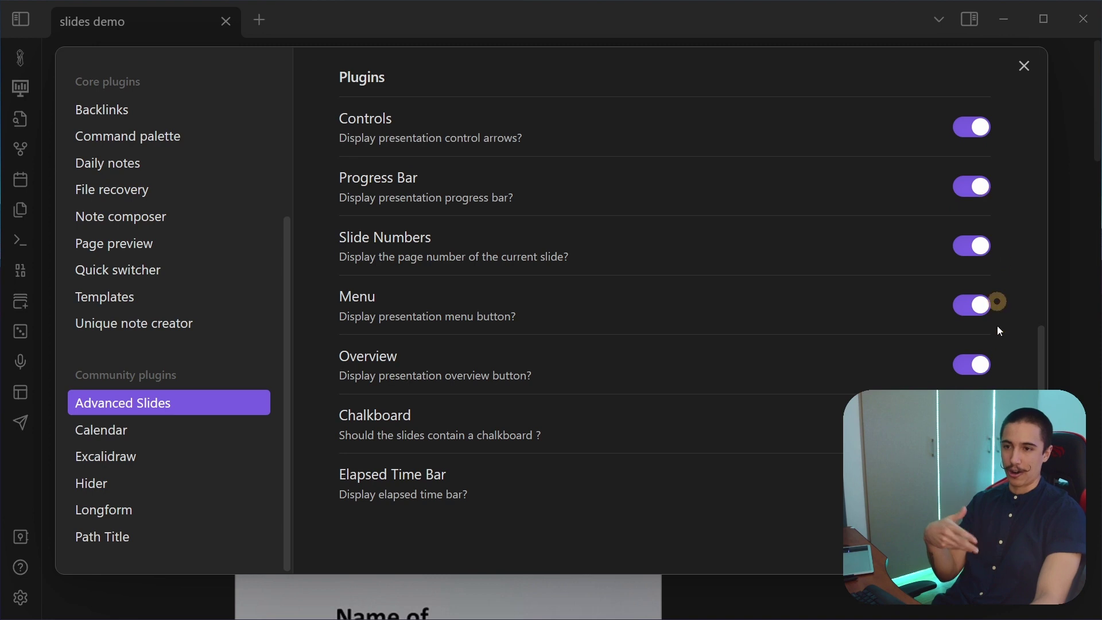
left_click(1025, 65)
key("ctrl+shift+e")
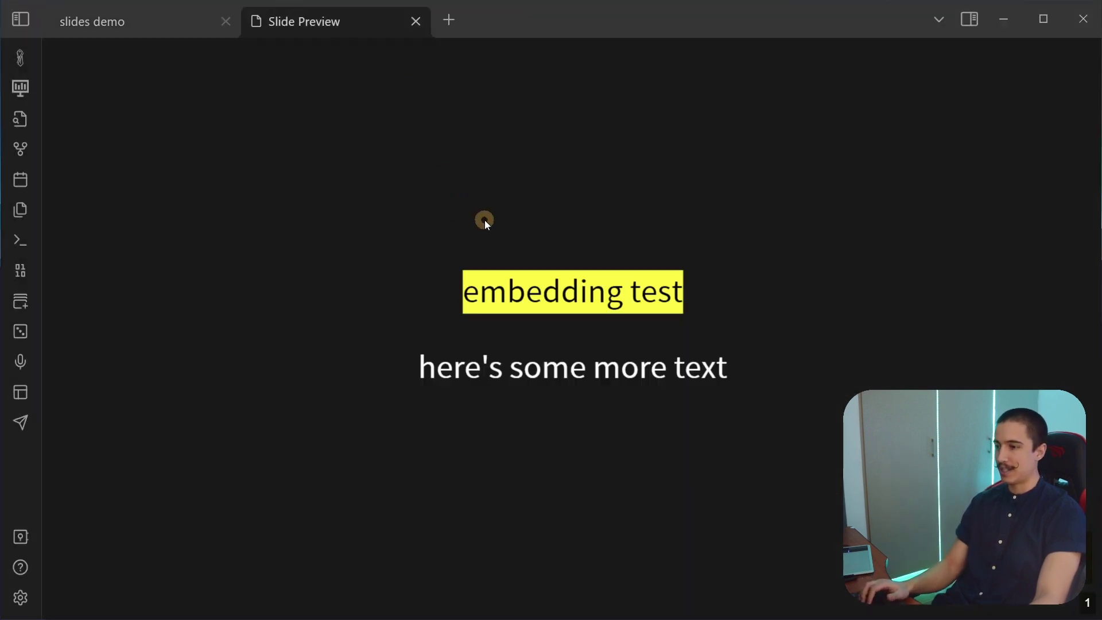
Jump to THE SLIDES PROBLEM slide and scribble pen annotations across its image.
left_click(179, 563)
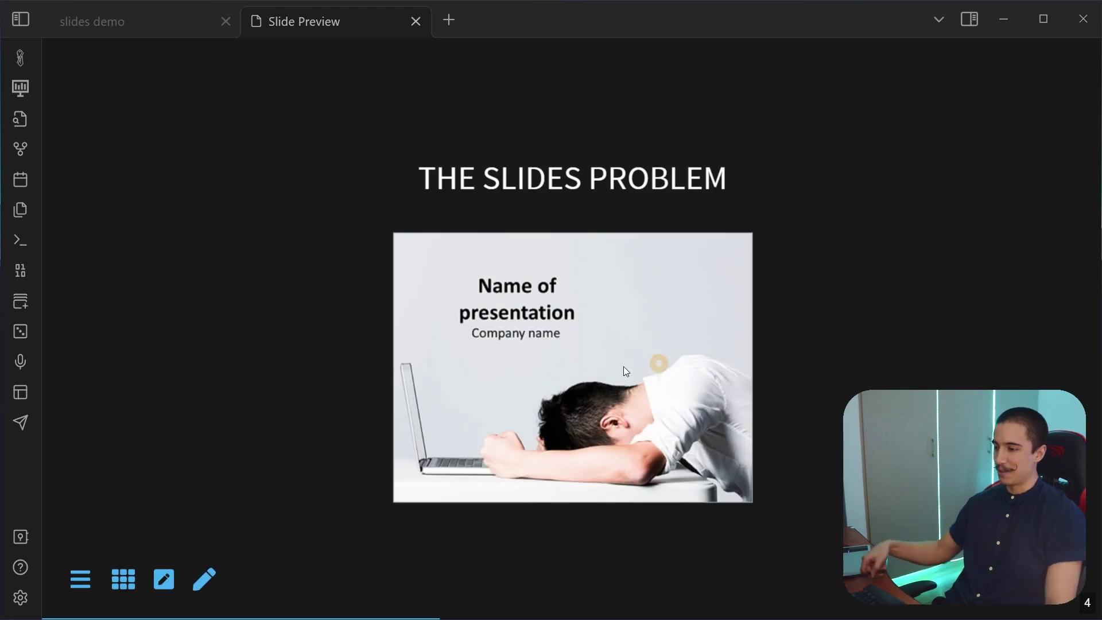
left_click(271, 580)
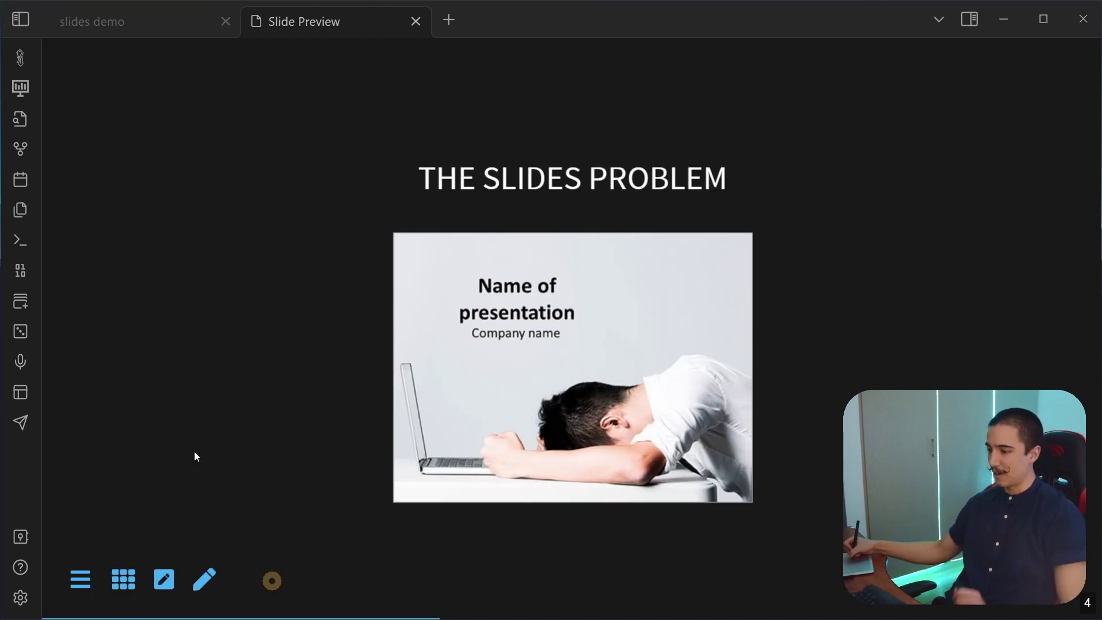
left_click(206, 580)
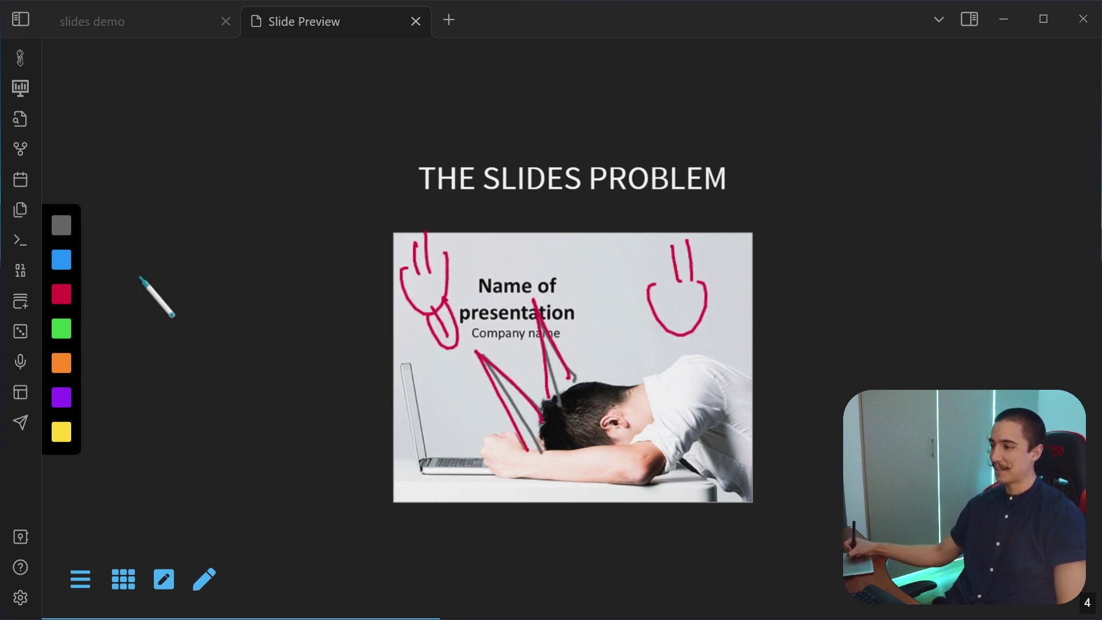
mouse_move(556, 257)
left_mouse_down()
mouse_move(683, 333)
mouse_move(793, 421)
mouse_move(384, 387)
mouse_move(425, 534)
left_mouse_up()
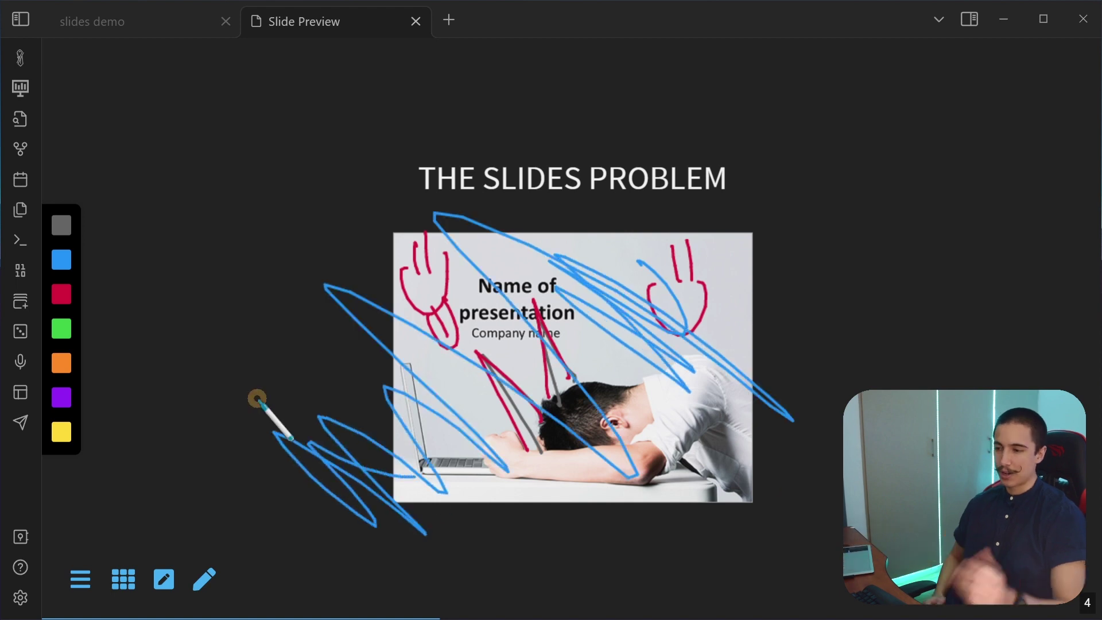
Advance the preview to slide 5, WRITING VS DESIGNING.
key("Right")
key("Left")
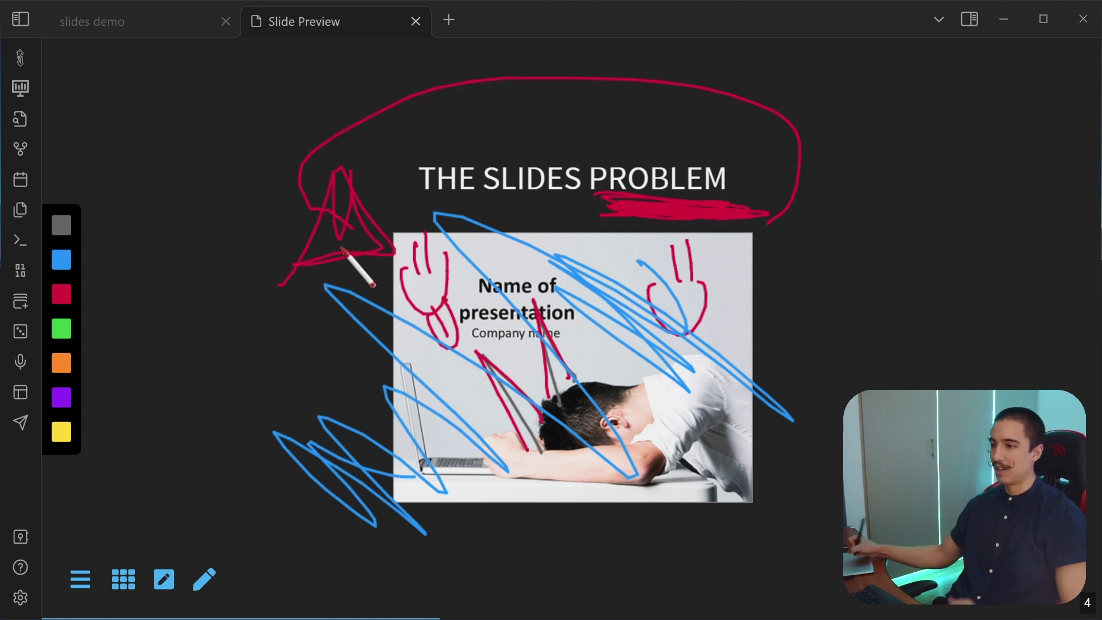
key("Right")
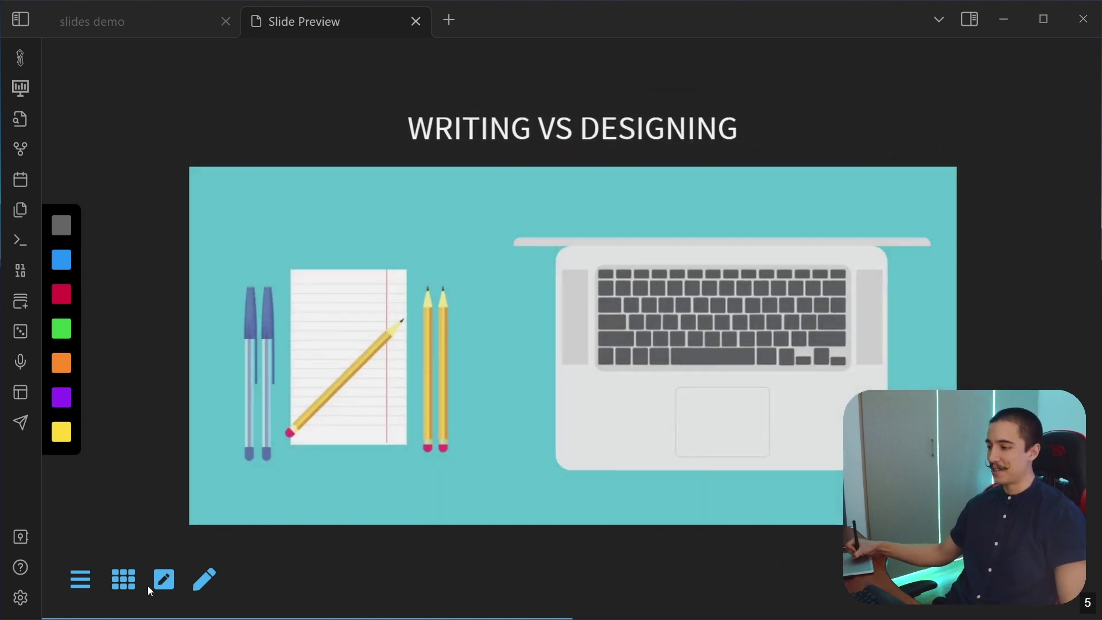
Draw chalk smiley faces on the chalkboard, starting fresh boards between sketches.
left_click(170, 579)
mouse_move(542, 126)
left_mouse_down()
mouse_move(647, 98)
mouse_move(534, 123)
mouse_move(589, 213)
left_mouse_up()
left_click_drag(596, 131, 629, 204)
left_click_drag(664, 157, 629, 266)
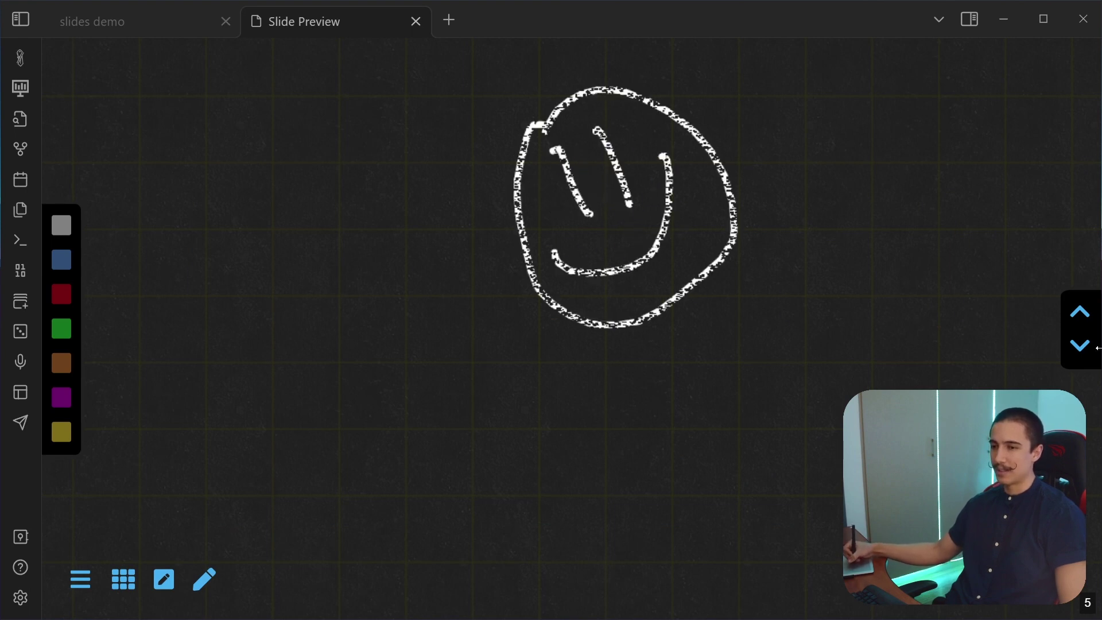
key("Delete")
left_click_drag(577, 132, 586, 204)
left_click_drag(541, 129, 552, 198)
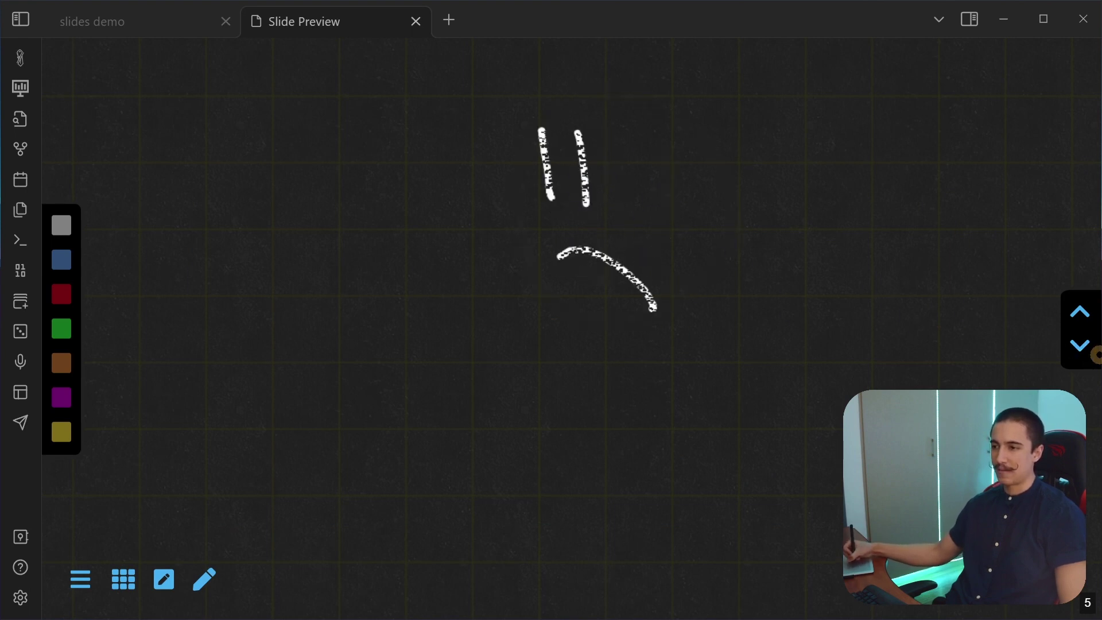
key("Delete")
left_click_drag(497, 196, 608, 148)
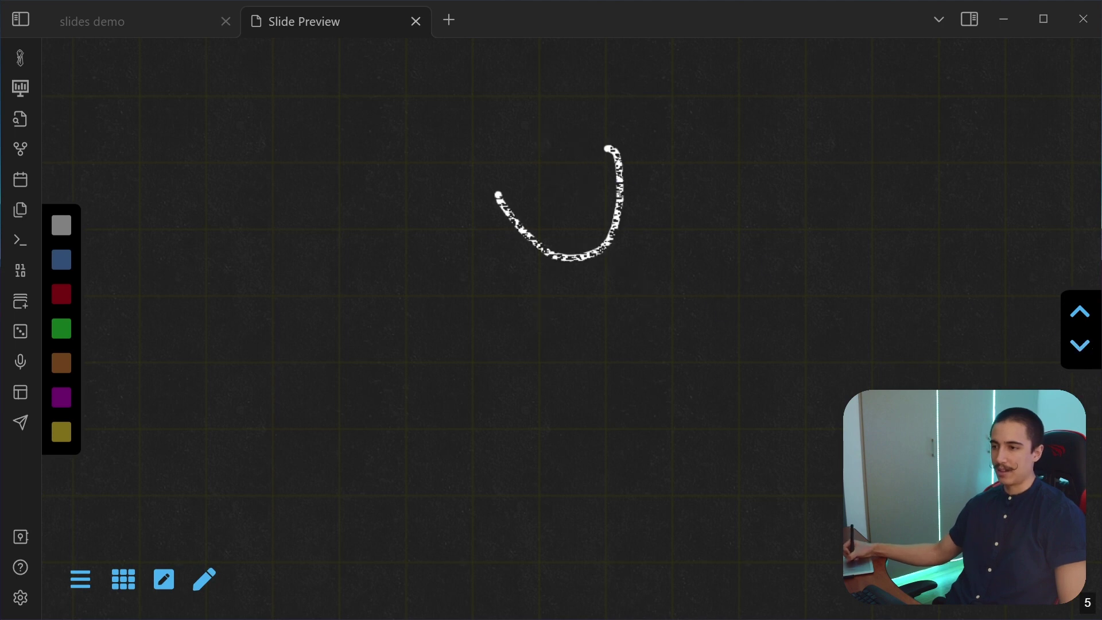
left_click_drag(597, 253, 611, 281)
left_click_drag(530, 111, 546, 184)
left_click_drag(546, 98, 562, 165)
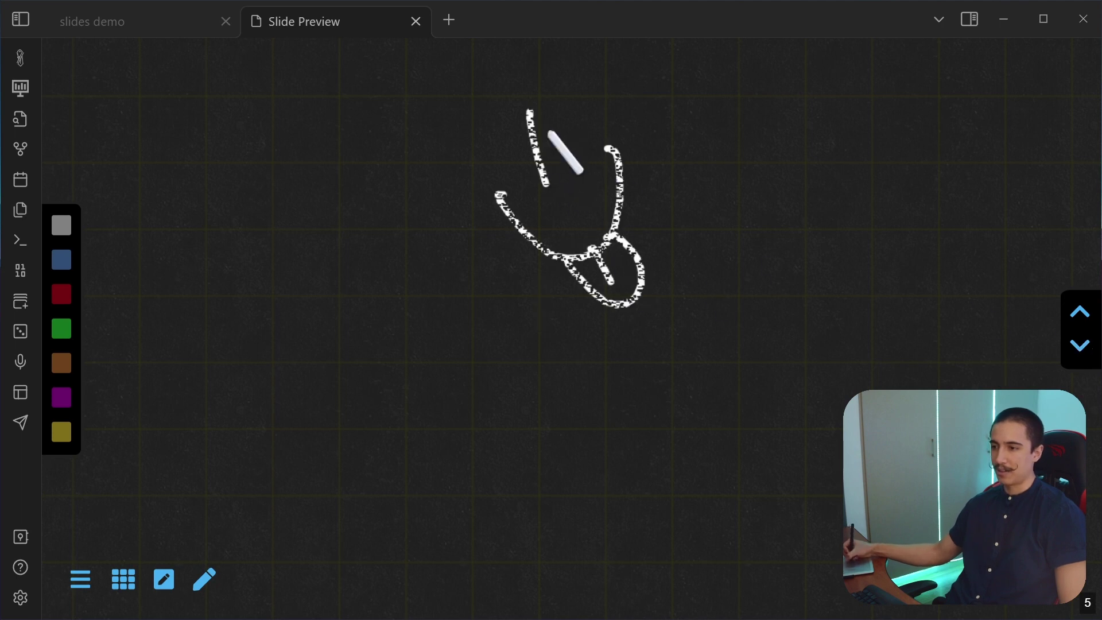
Page back and forth through the chalkboard drawings, ending on the circled smiley.
left_click(1081, 314)
left_click(1081, 314)
left_click(1082, 346)
left_click(1081, 345)
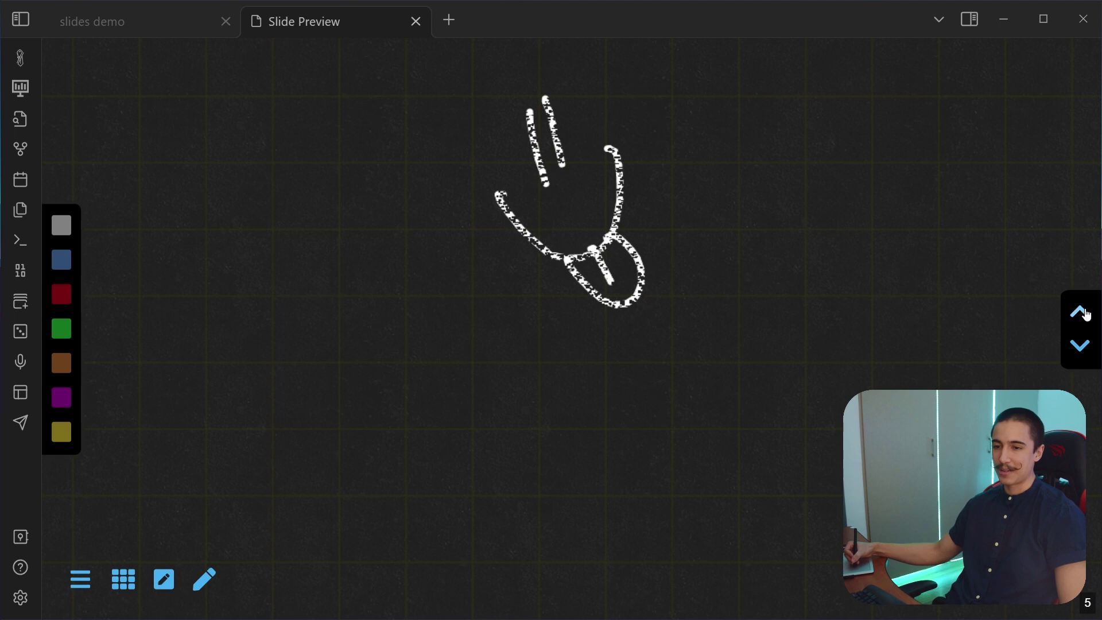
left_click(1082, 313)
left_click(1082, 314)
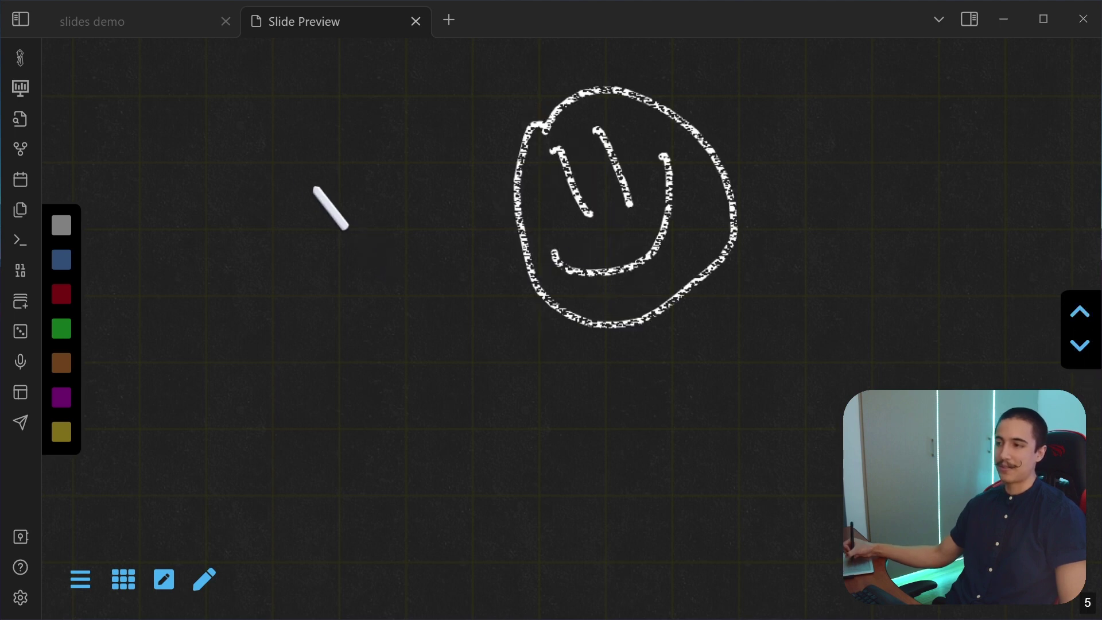
Wipe the board, draw a large chalk X, then toggle the chalkboard off.
mouse_move(289, 166)
left_mouse_down()
mouse_move(499, 349)
mouse_move(278, 180)
left_mouse_up()
left_click_drag(333, 158, 408, 361)
key("Delete")
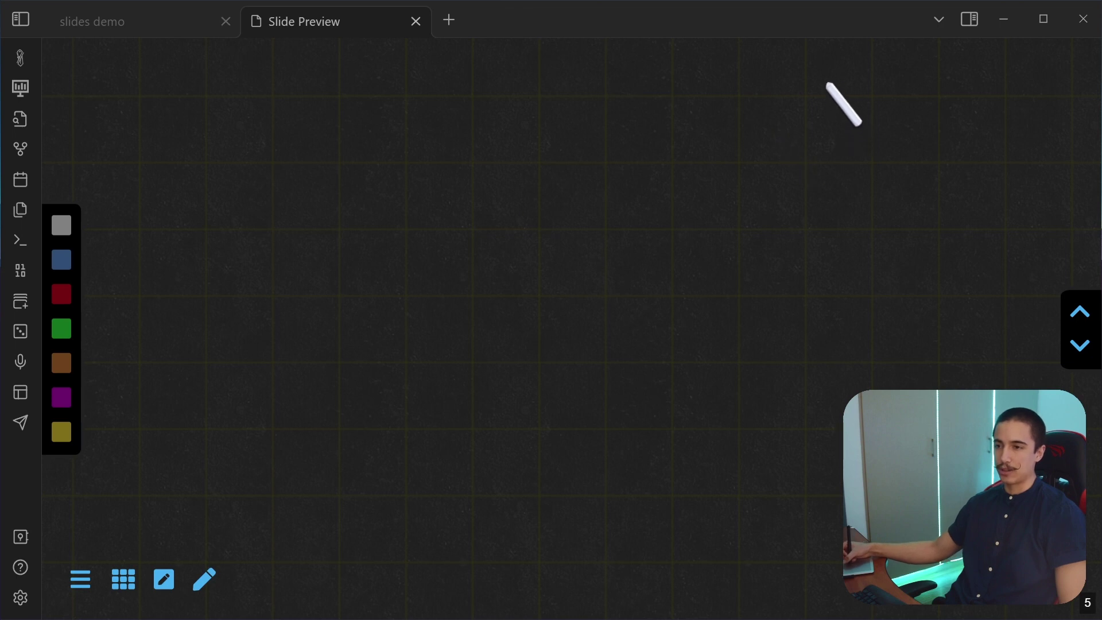
mouse_move(819, 59)
left_mouse_down()
mouse_move(584, 312)
mouse_move(262, 426)
left_mouse_up()
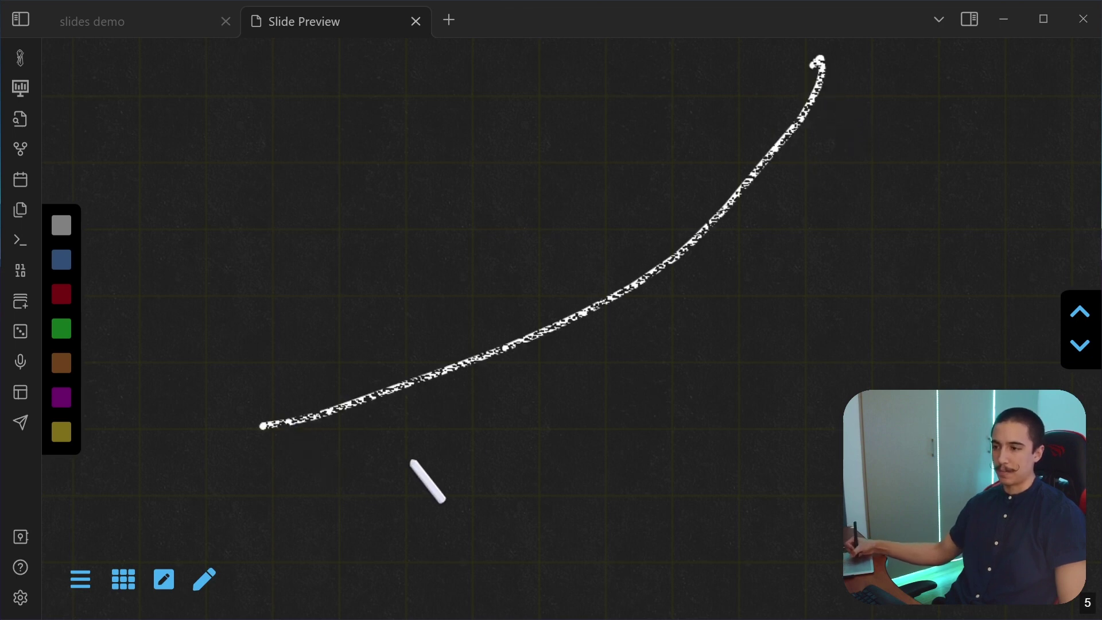
left_click_drag(382, 66, 839, 447)
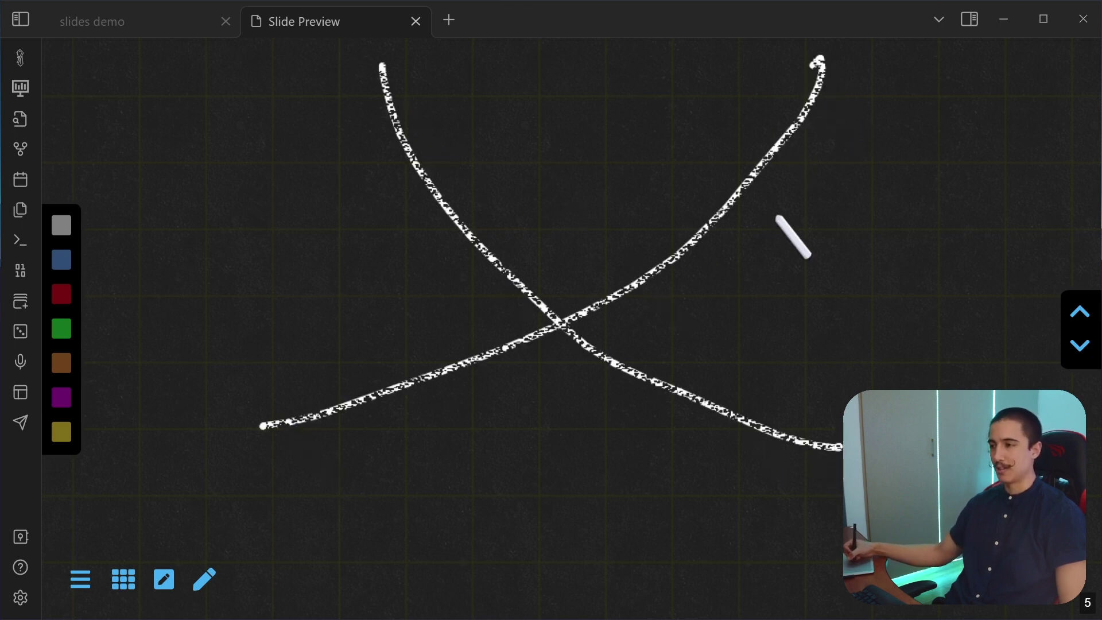
left_click(156, 584)
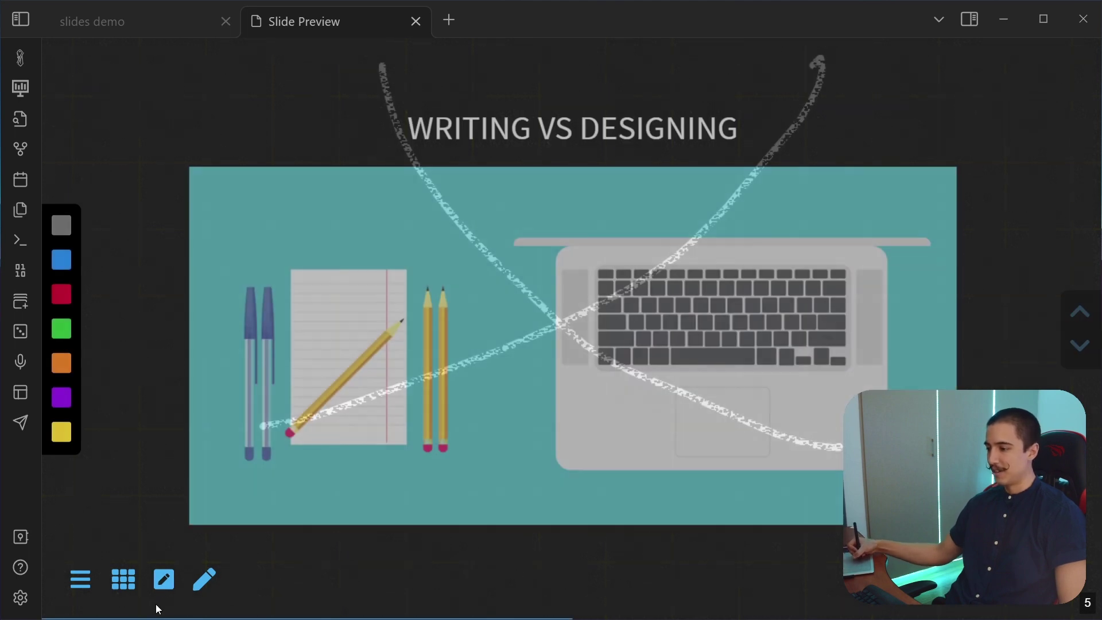
left_click(157, 584)
left_click(157, 584)
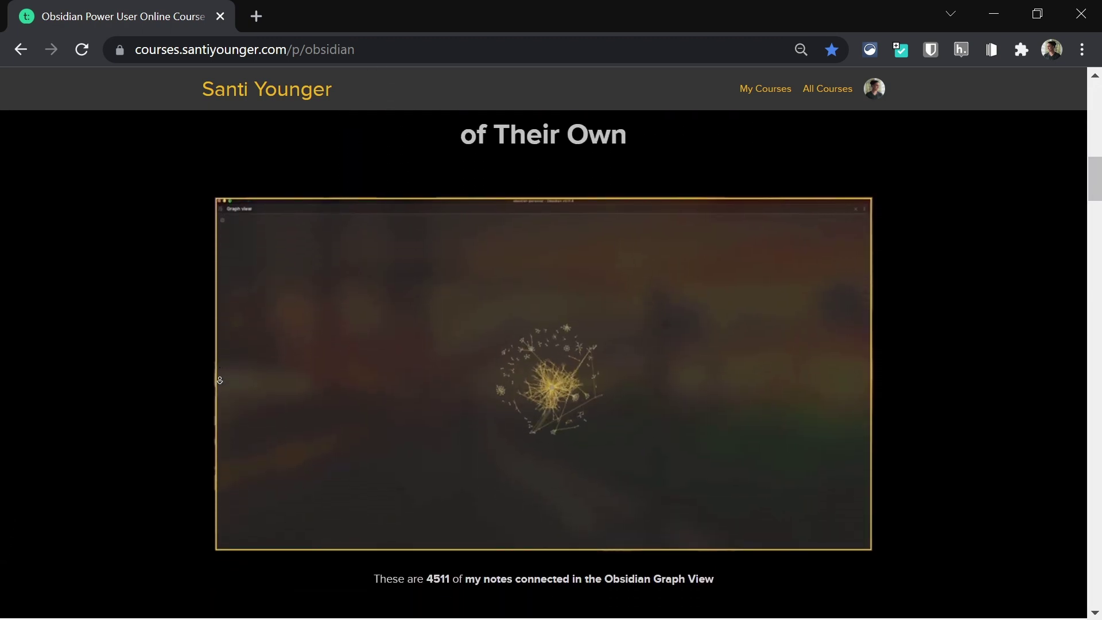
Autoscroll the course page down to the graph view video and its 4511-notes caption.
left_click(221, 384)
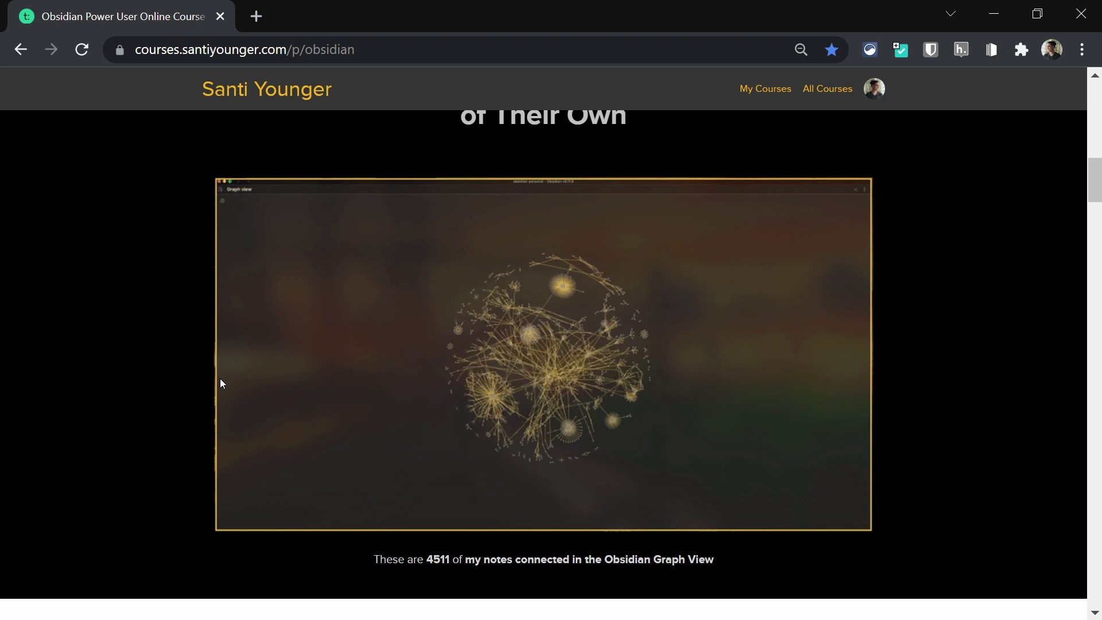
middle_click(220, 381)
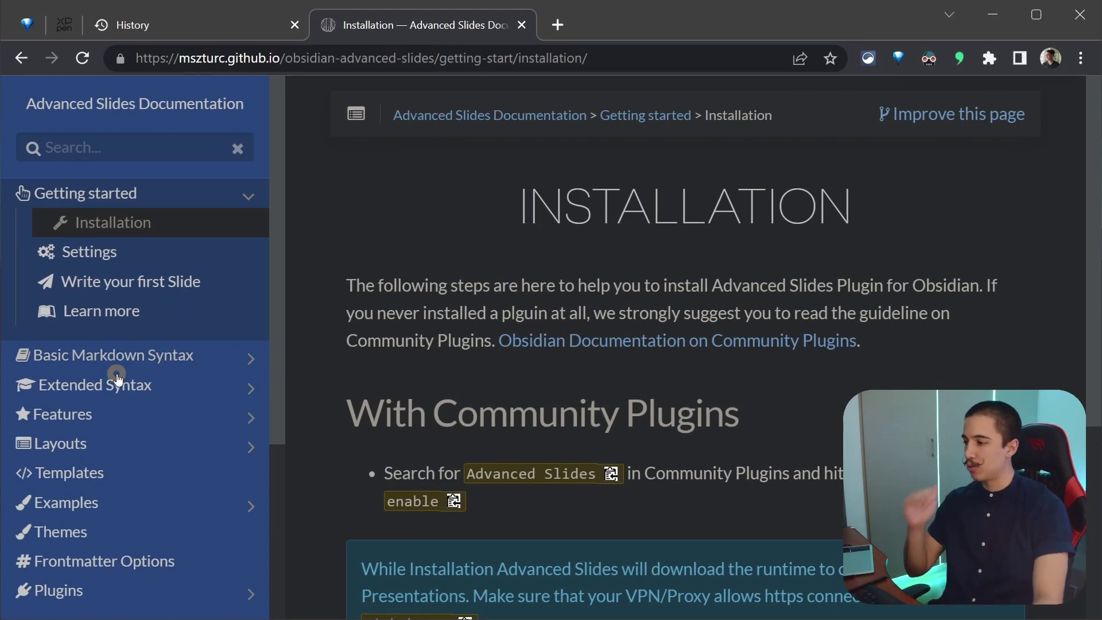
Scroll the docs sidebar down to show Themes, Plugins and the More section.
scroll(122, 404, "down", 2)
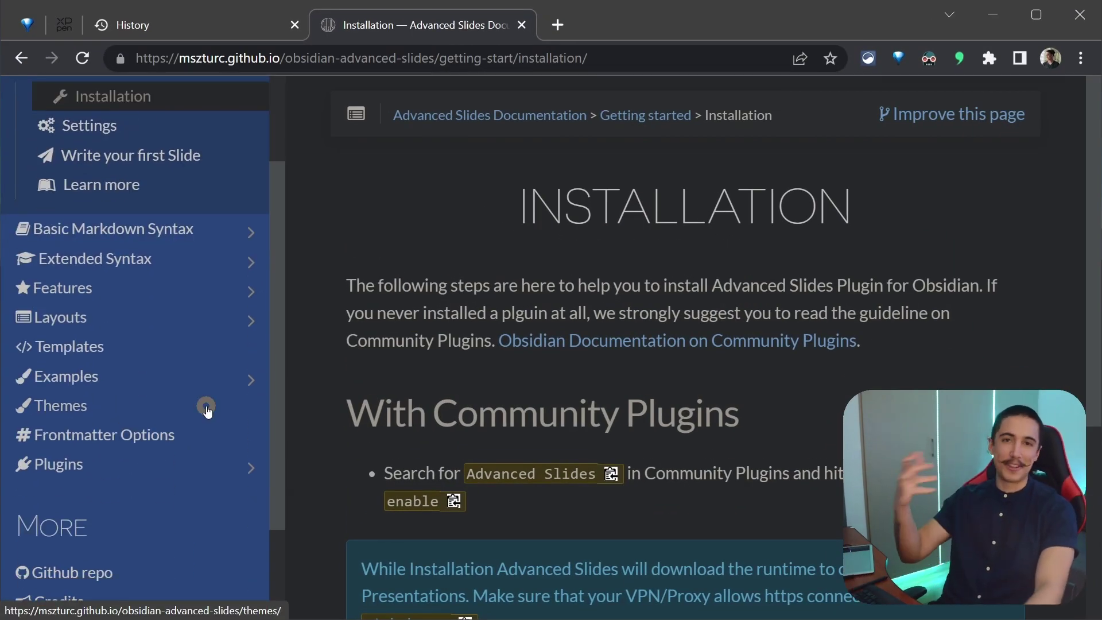